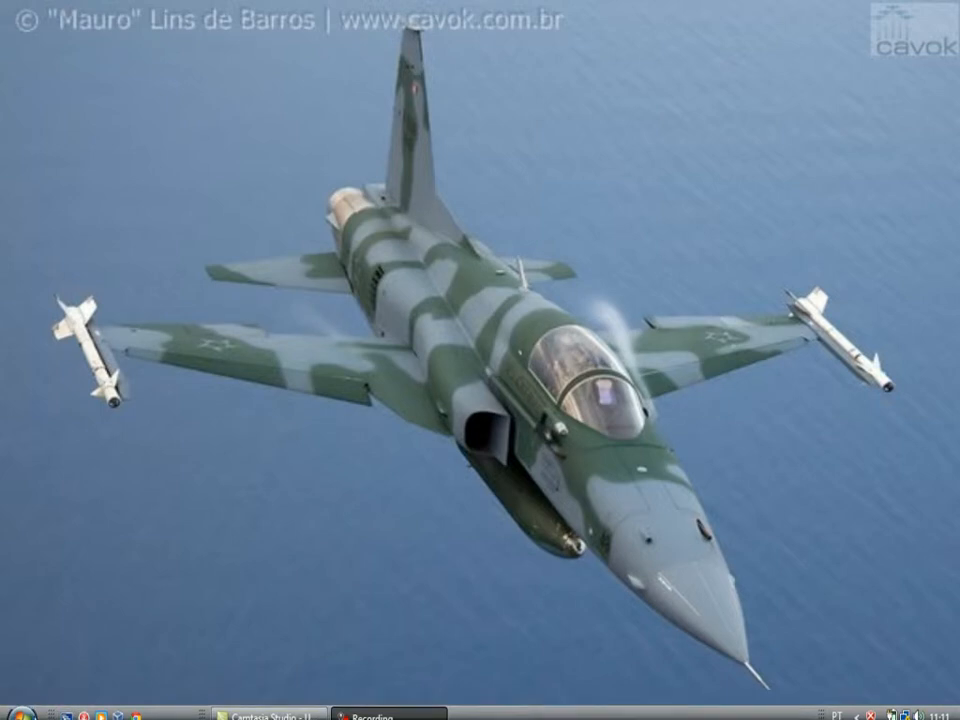
- Try to launch Microsoft Virtual PC, and keep the current Windows color scheme without showing the performance message again
click(24, 703)
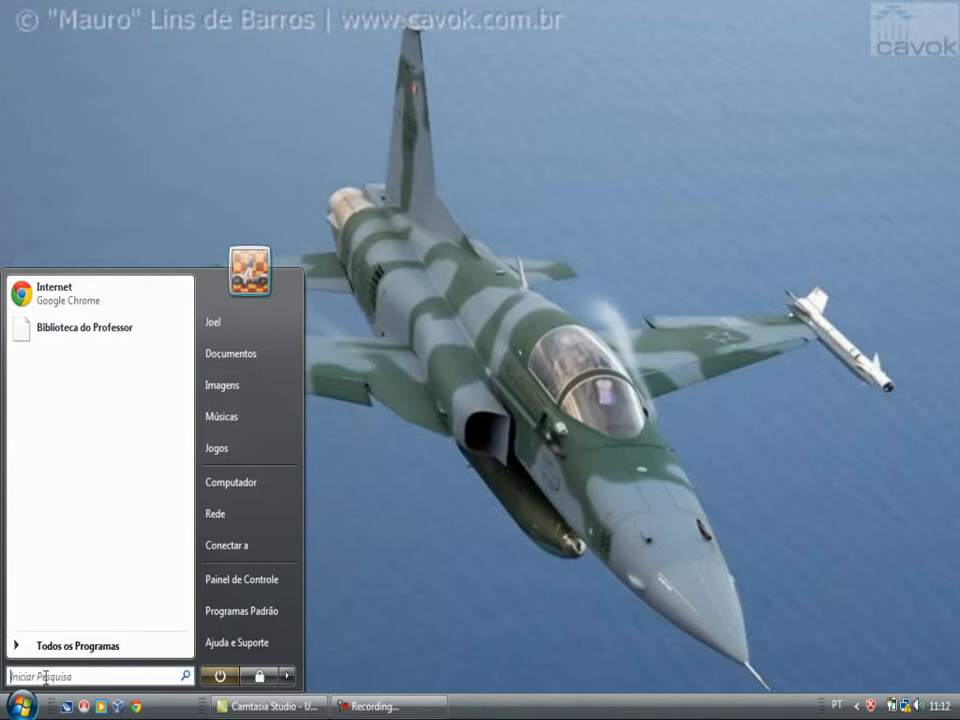
text(vi)
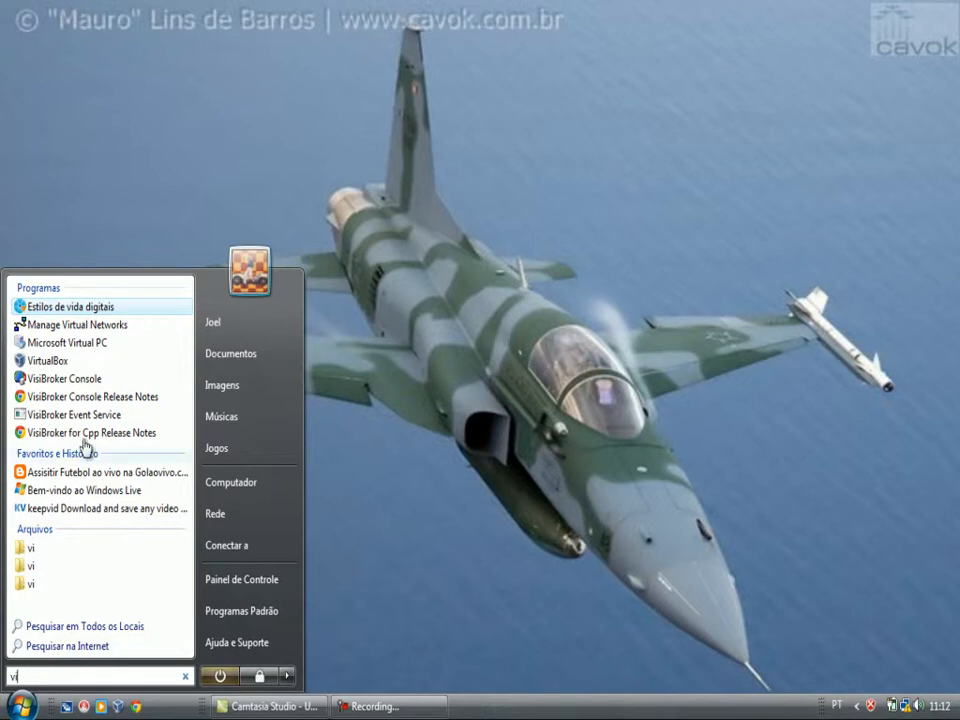
click(96, 353)
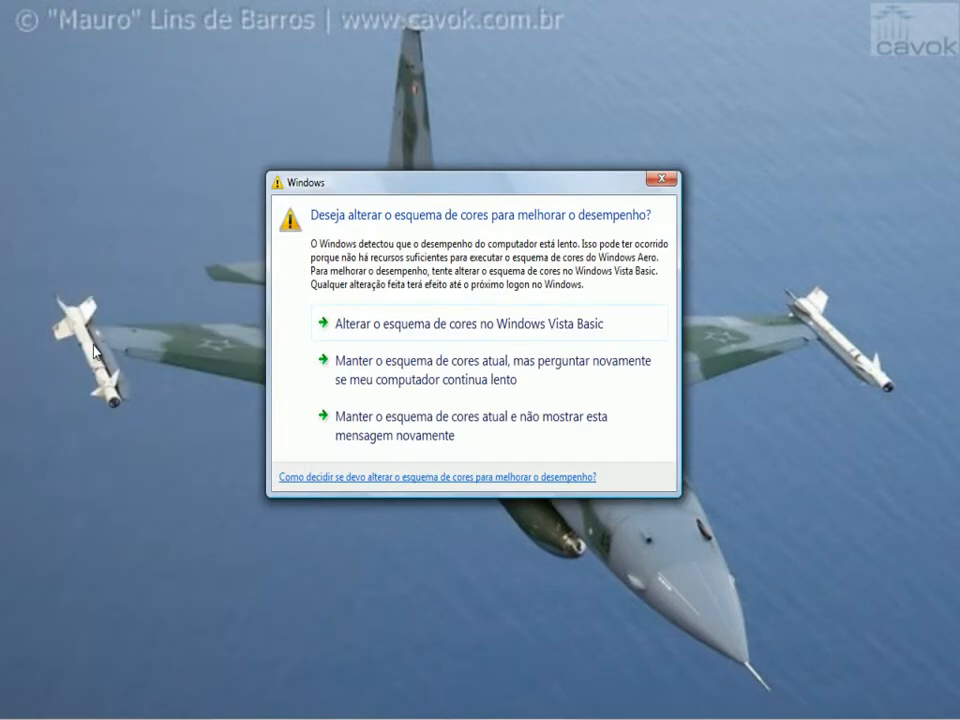
click(370, 438)
mouse_move(23, 714)
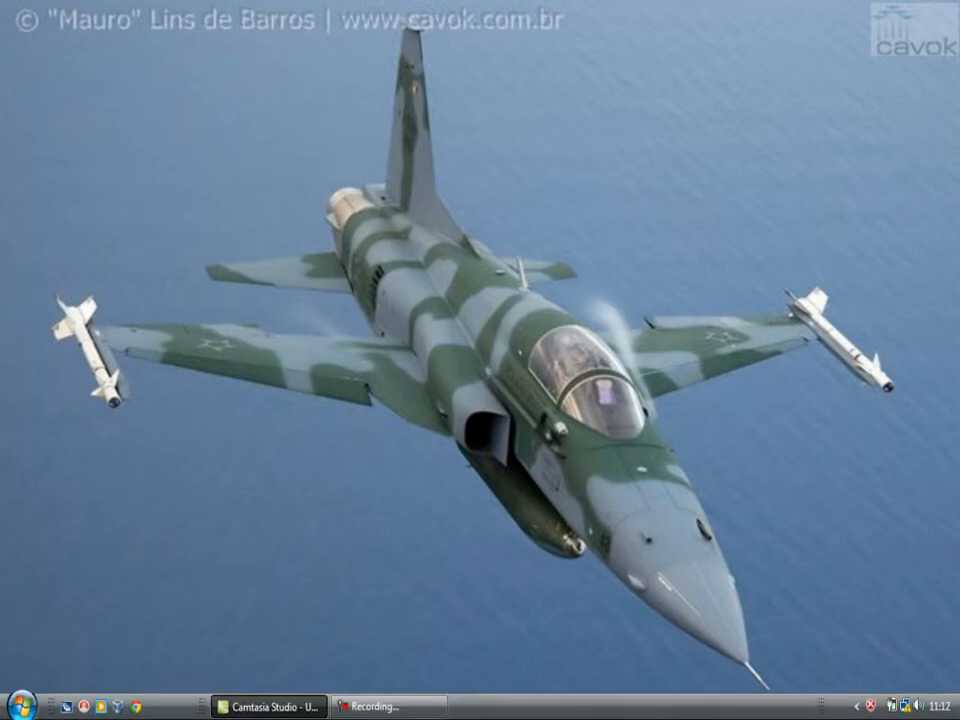
- Launch Microsoft Virtual PC, continue past the missing virtual machine error, and move the New Virtual Machine Wizard clear of the console
click(22, 708)
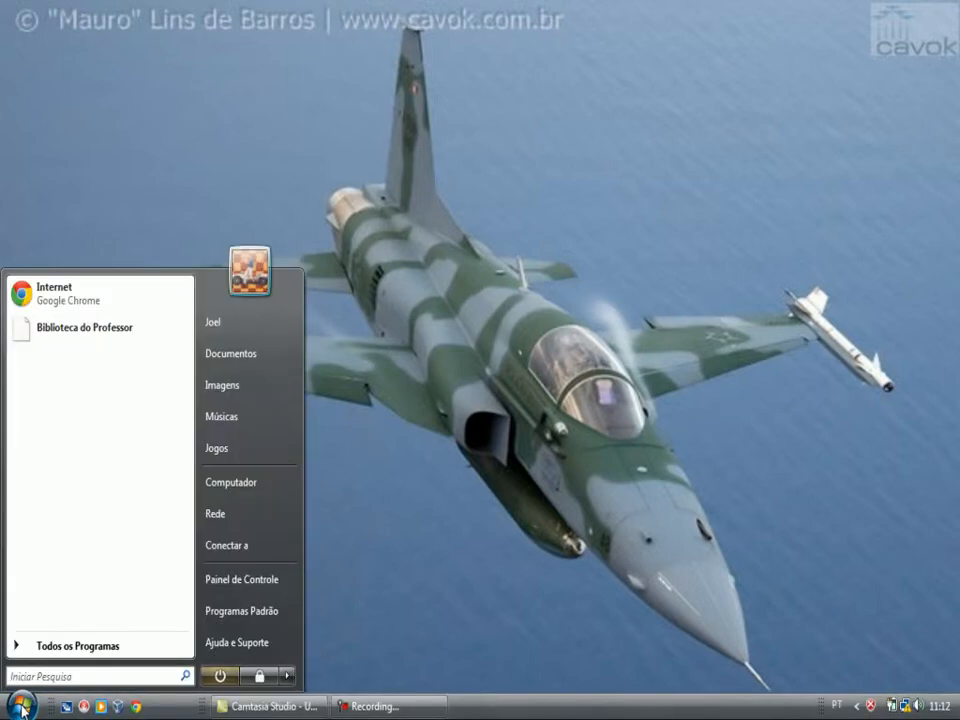
text(vi)
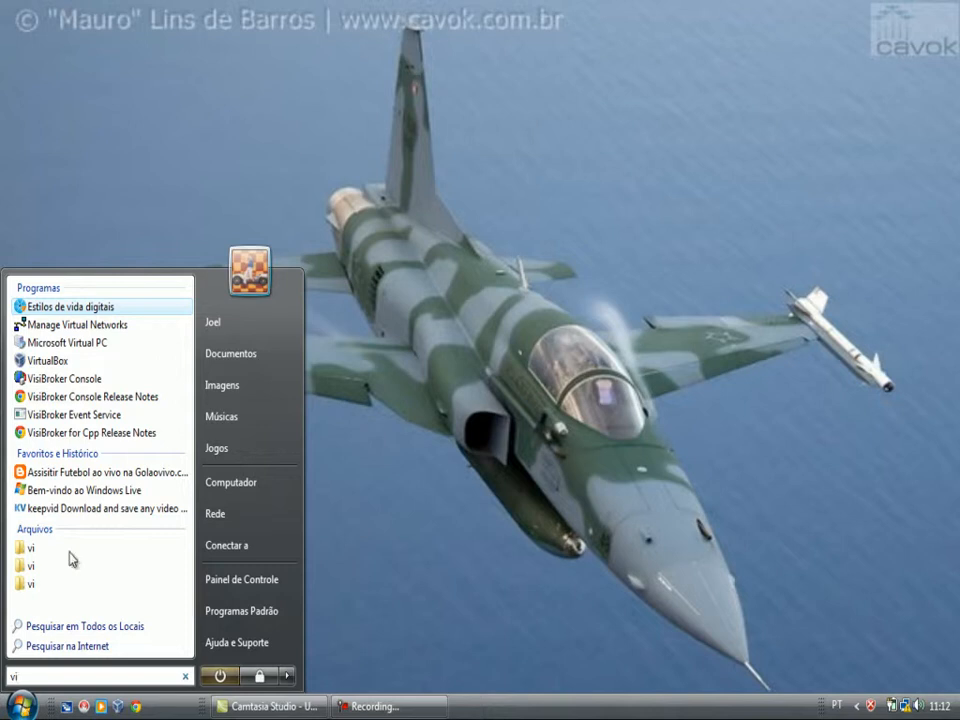
click(127, 345)
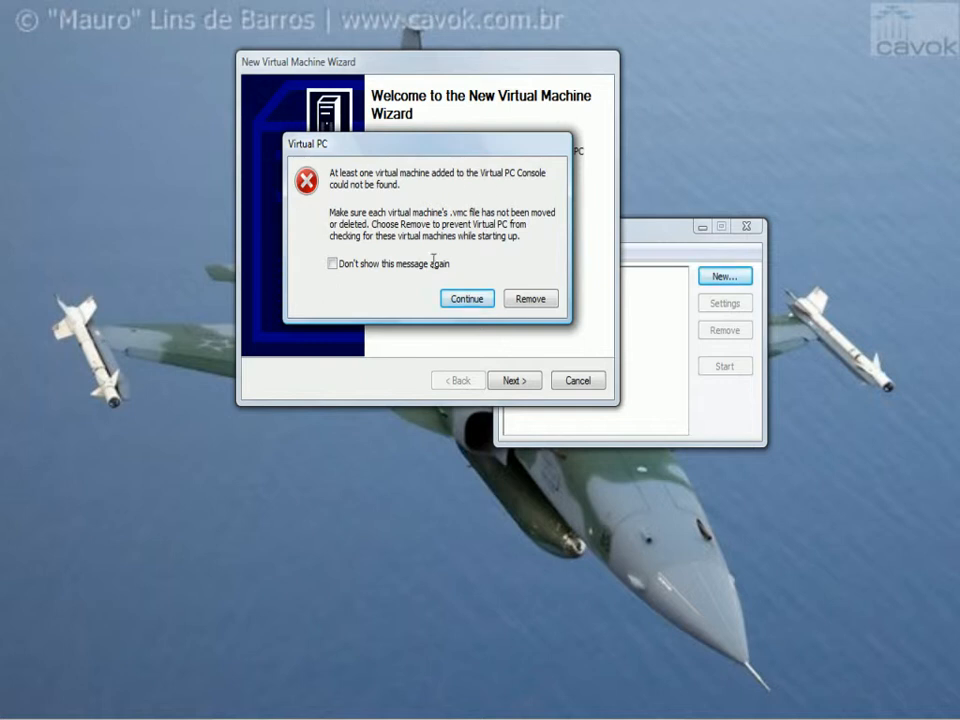
click(490, 301)
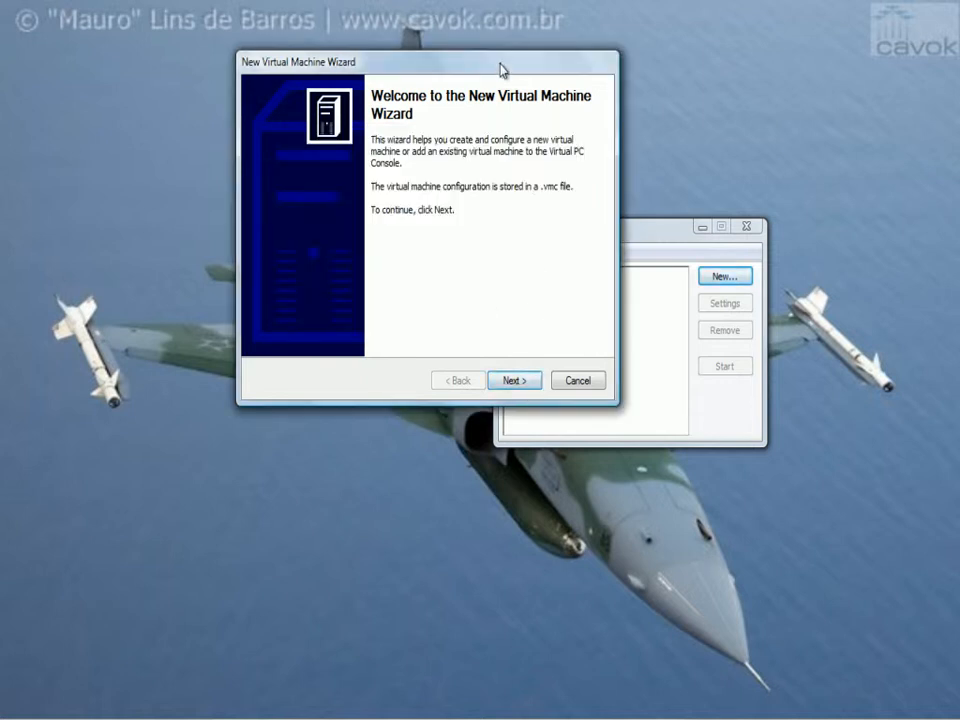
drag(502, 72, 343, 100)
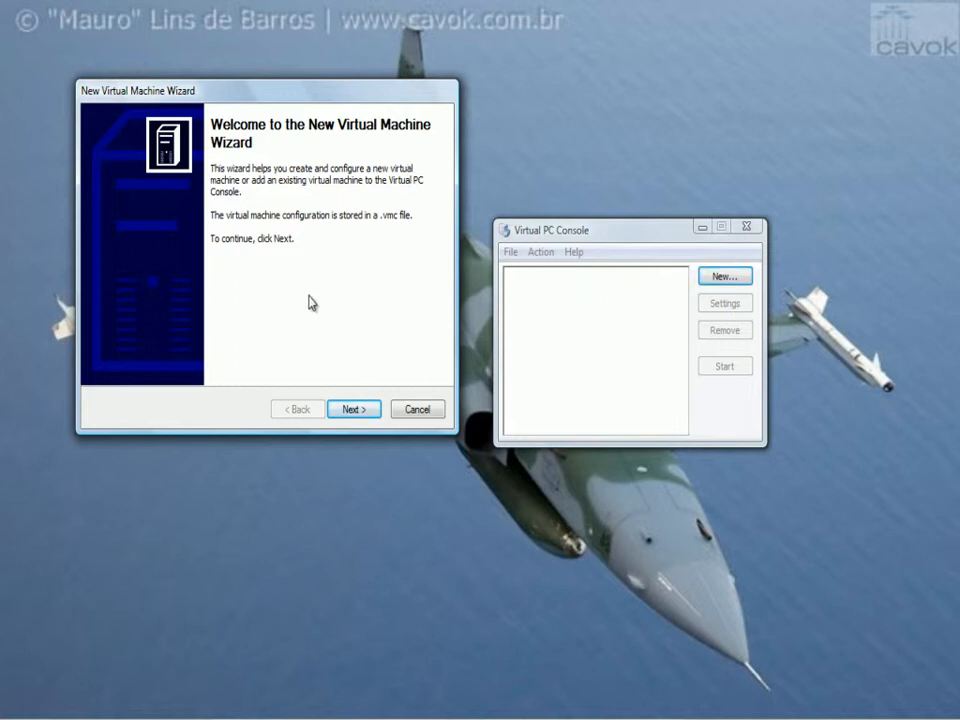
- Choose to create a virtual machine in the wizard and name it Win98
click(357, 418)
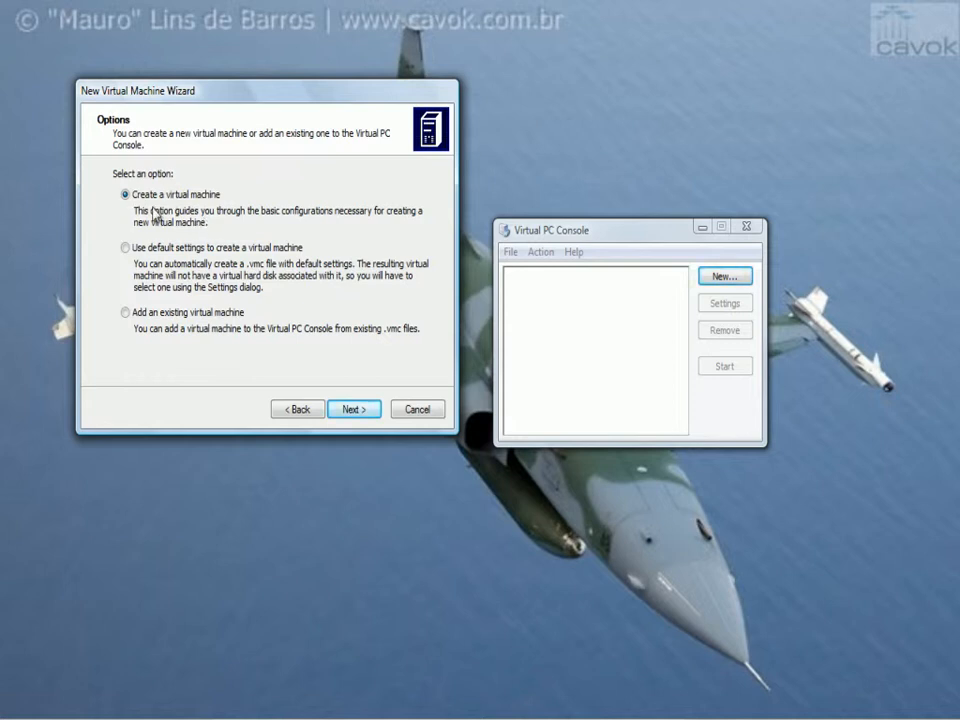
click(352, 411)
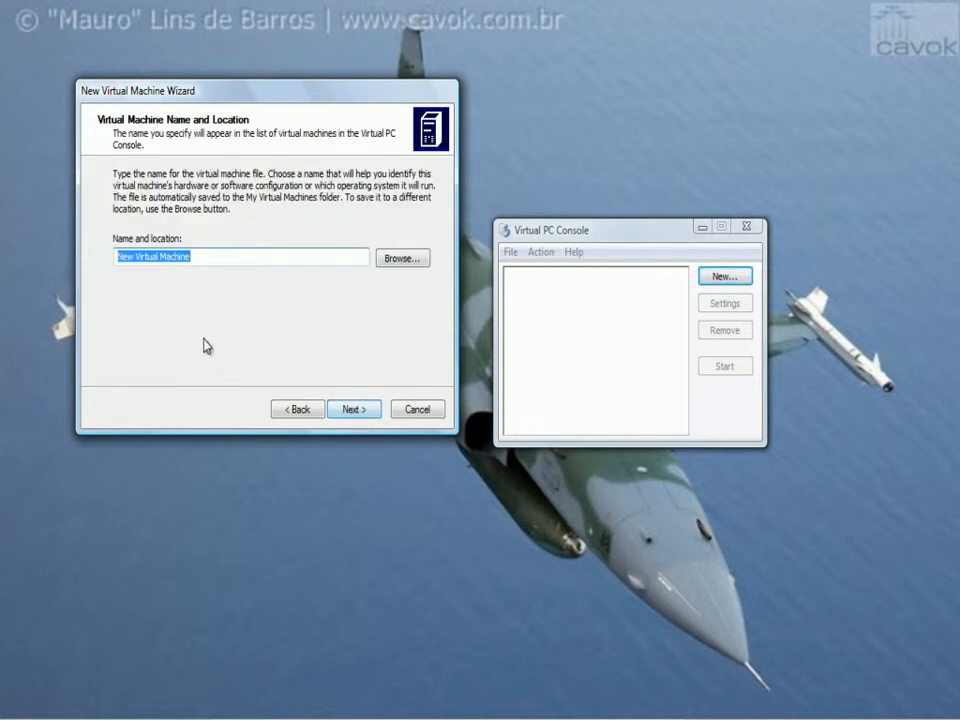
text(Win)
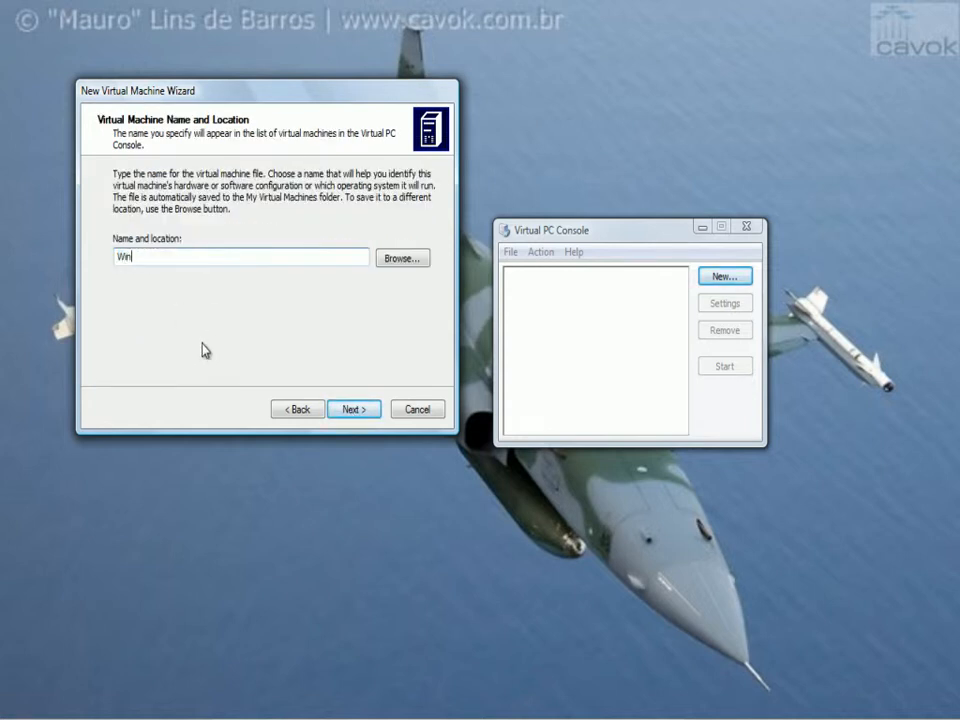
text(98)
- Browse for the virtual machine's location and create a folder named MV-Win-98 on Disco Local (C:)
click(402, 261)
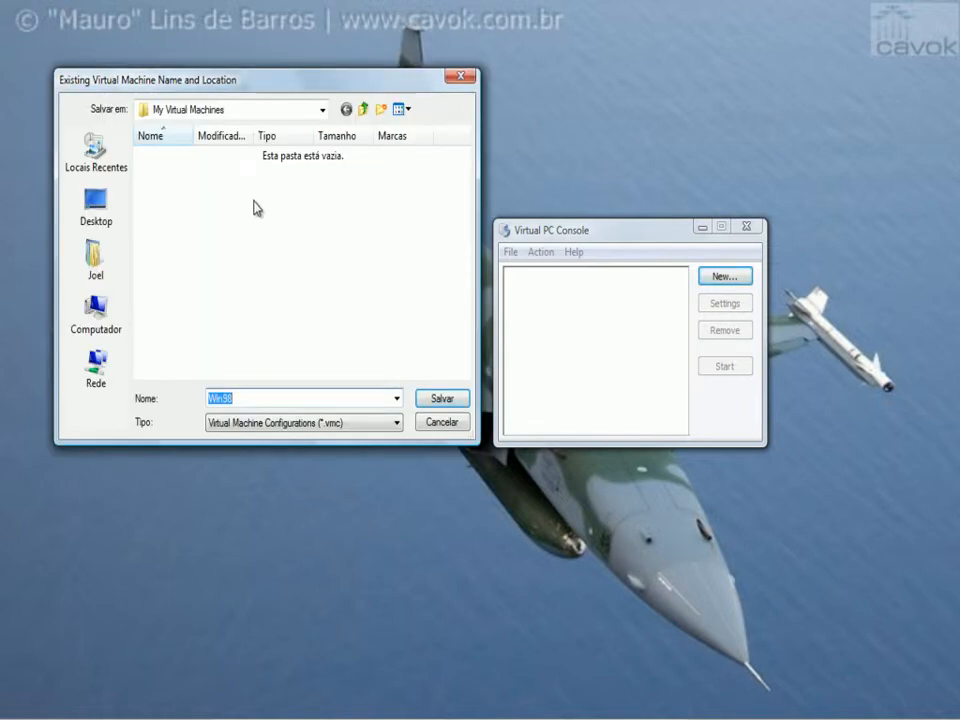
click(106, 326)
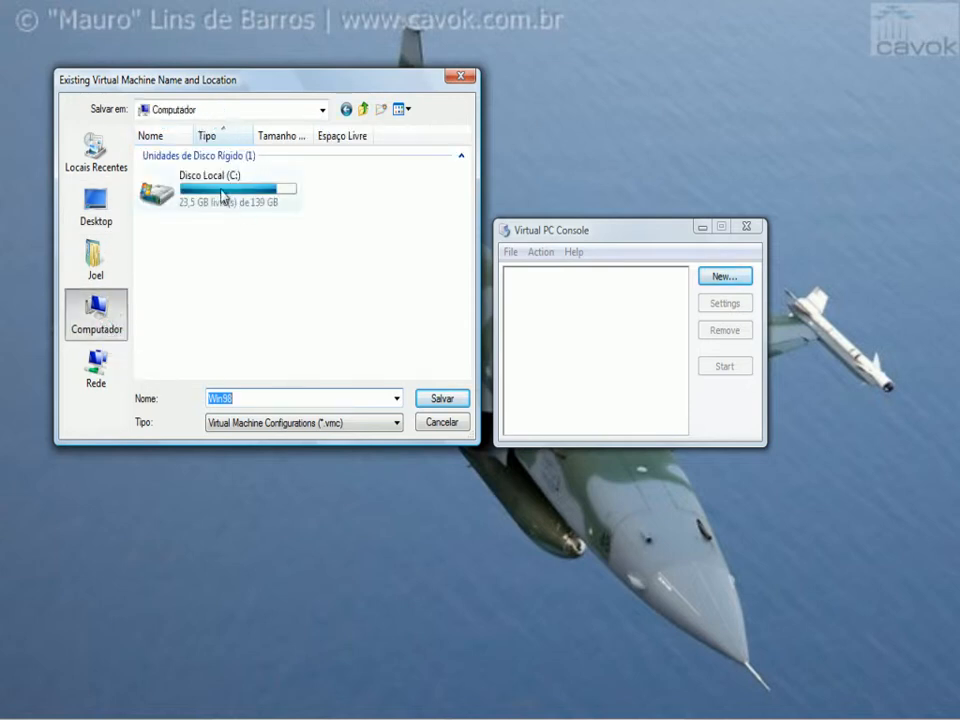
double_click(234, 190)
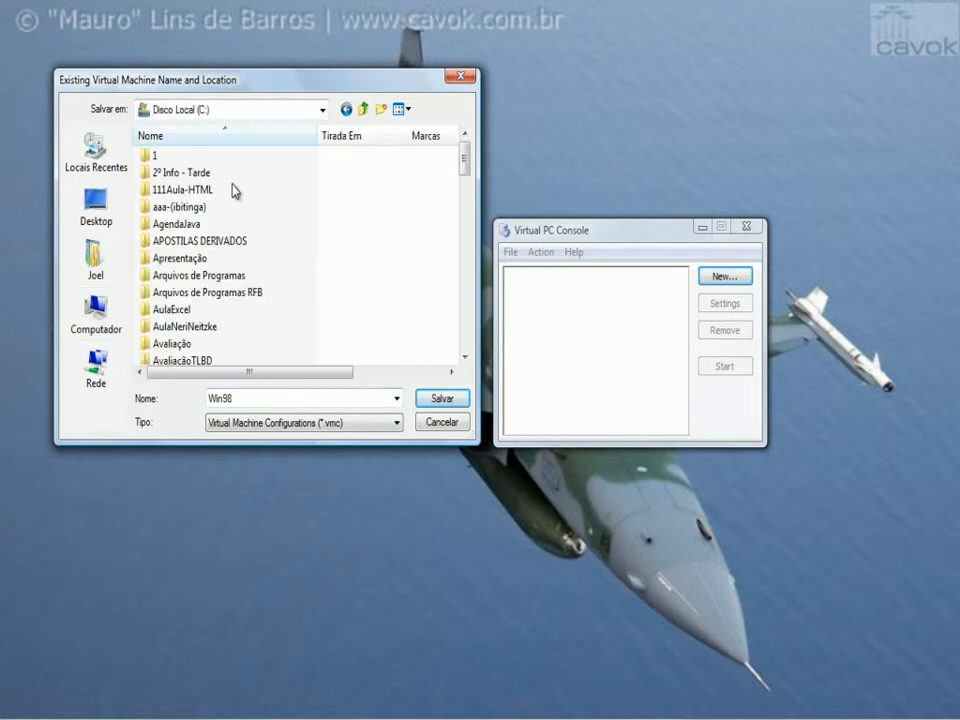
click(381, 113)
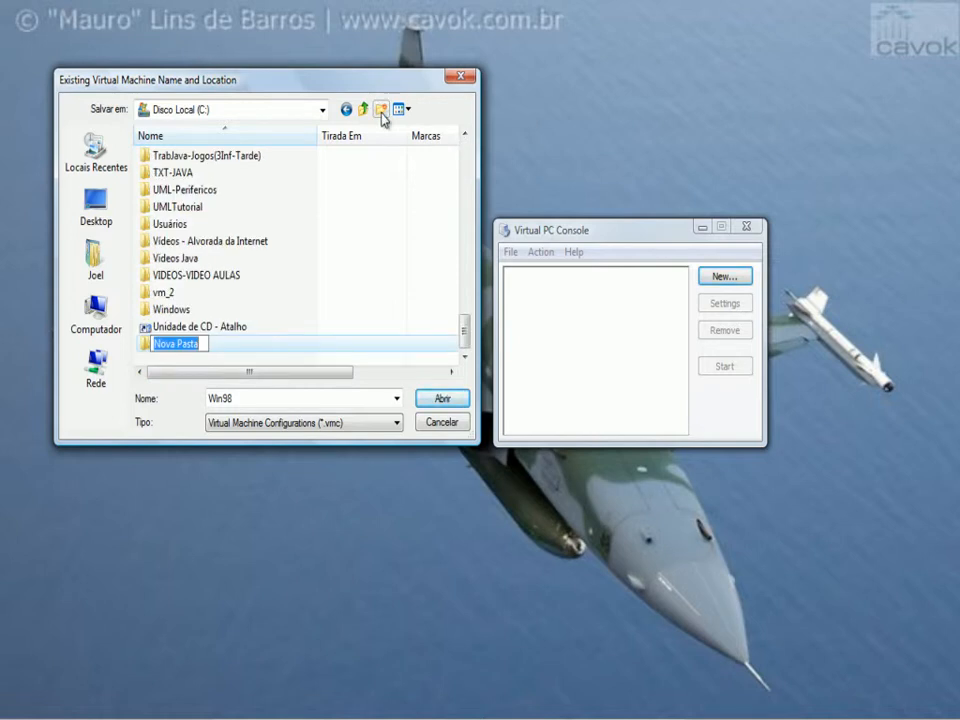
text(MV)
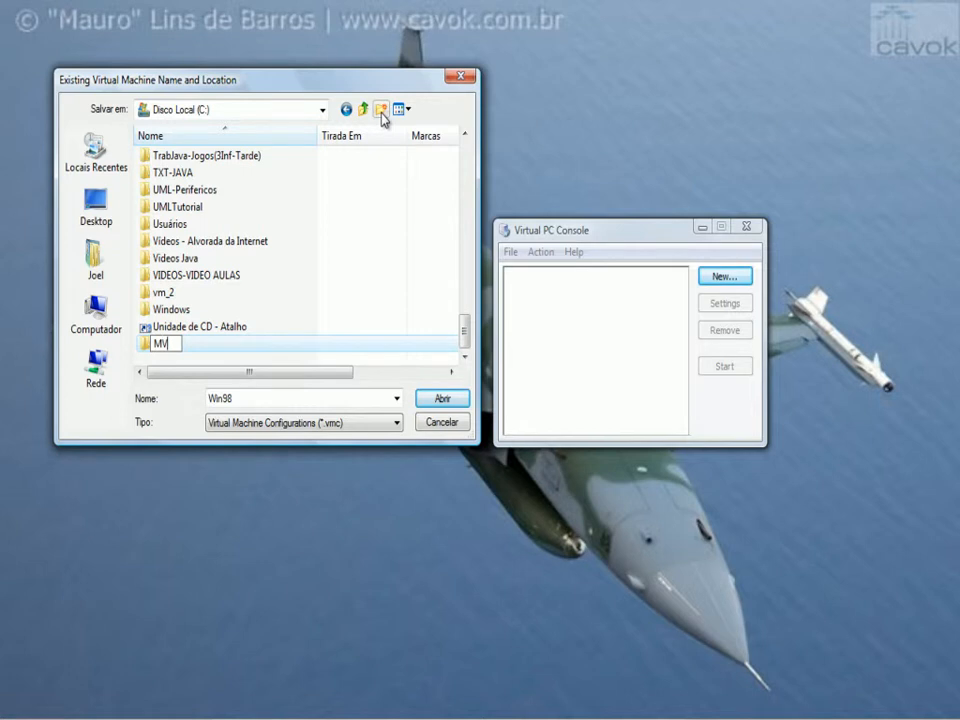
text(-wi)
key(BackSpace)
key(BackSpace)
text(Win-98)
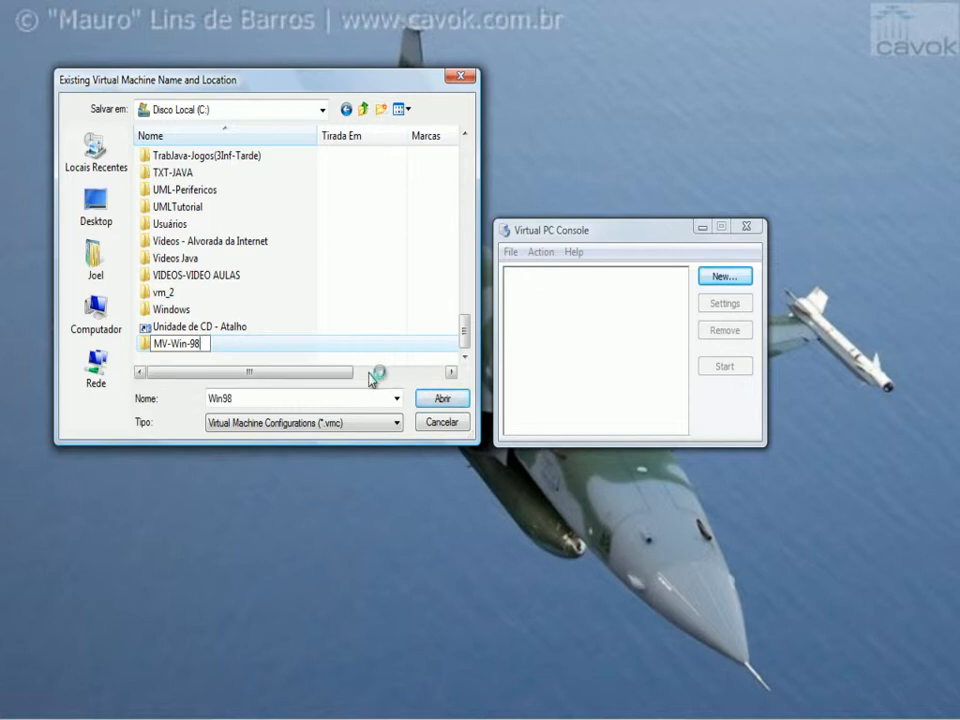
- Save the Win98 configuration file in the MV-Win-98 folder and accept that name and location
double_click(204, 346)
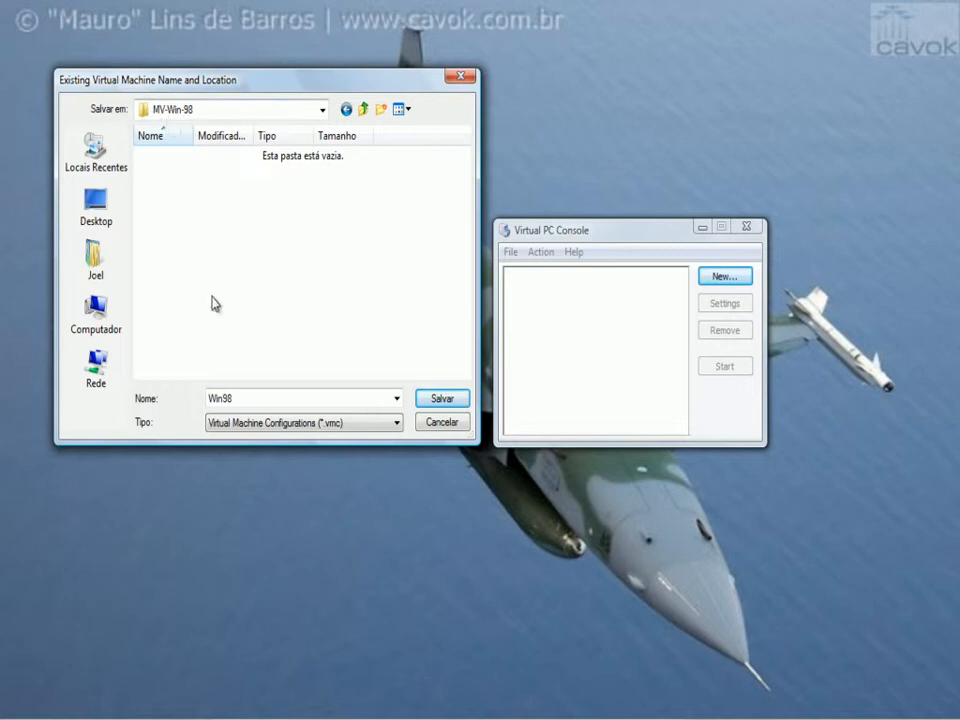
click(440, 399)
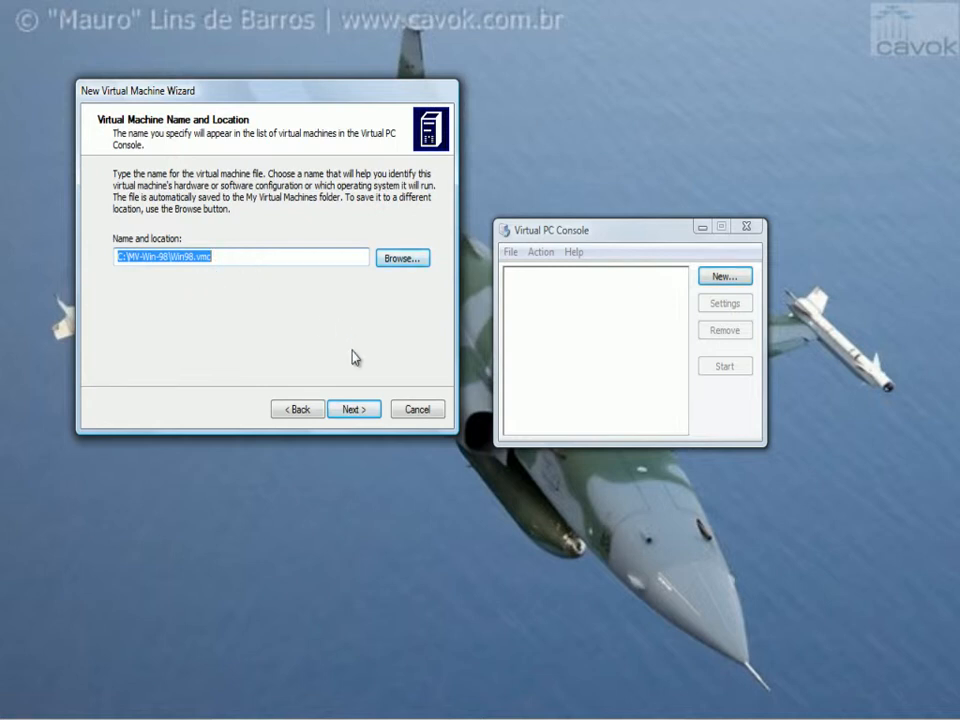
click(373, 410)
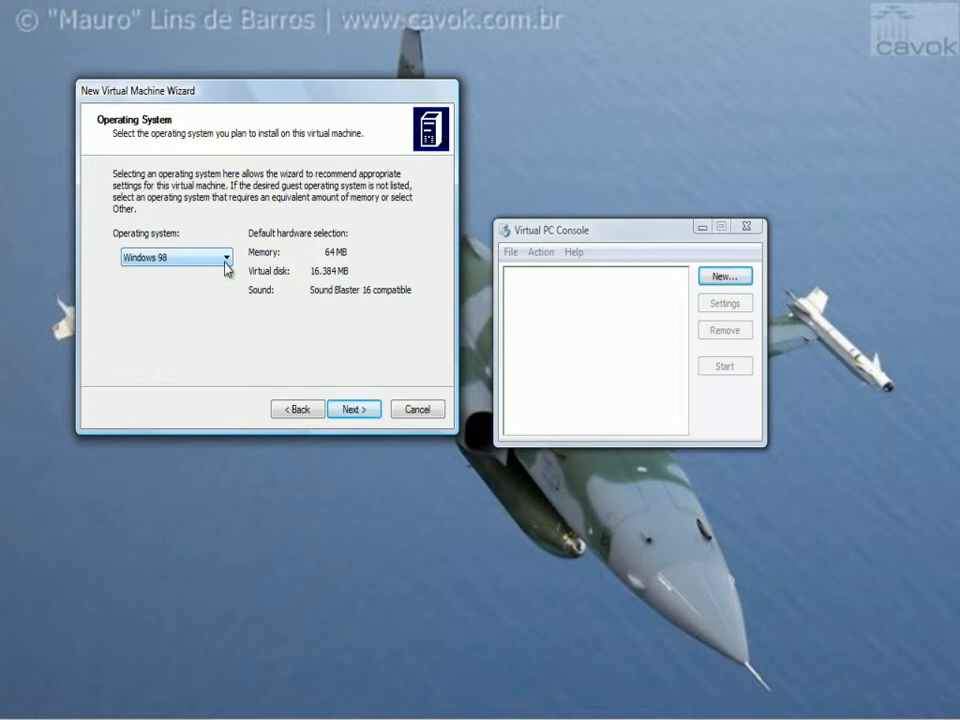
- Review the operating system choices and accept Windows 98 for the virtual machine
click(227, 262)
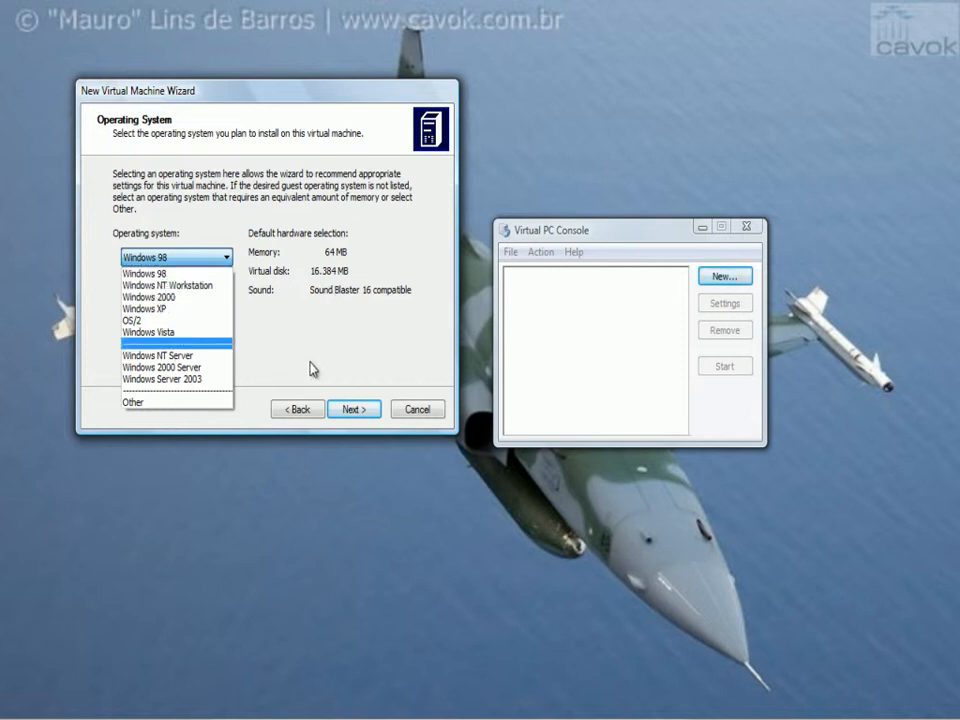
click(372, 411)
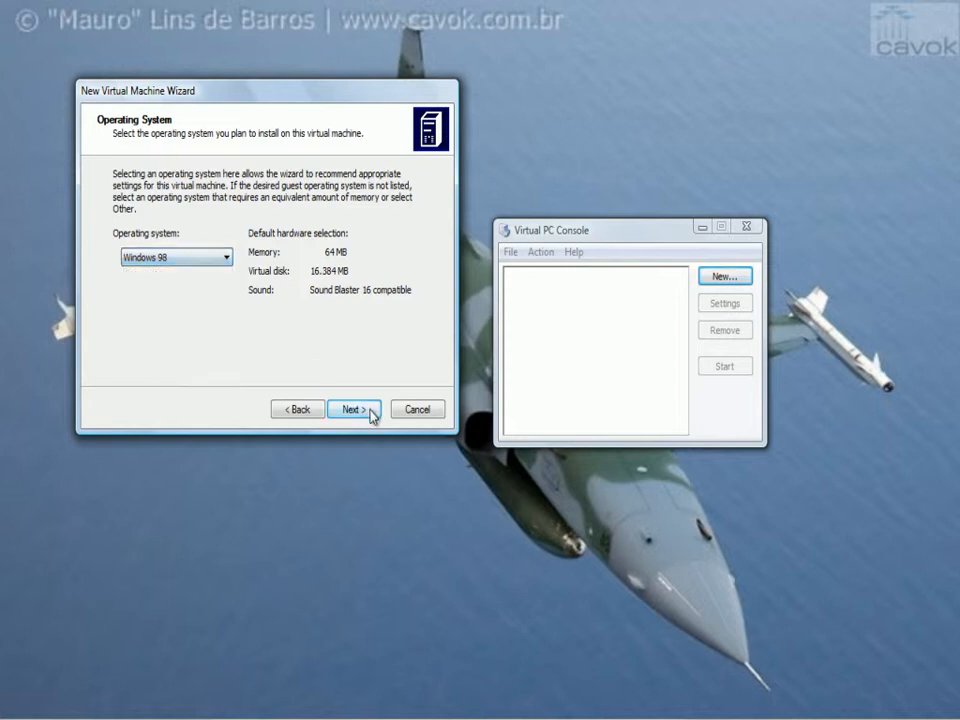
click(372, 411)
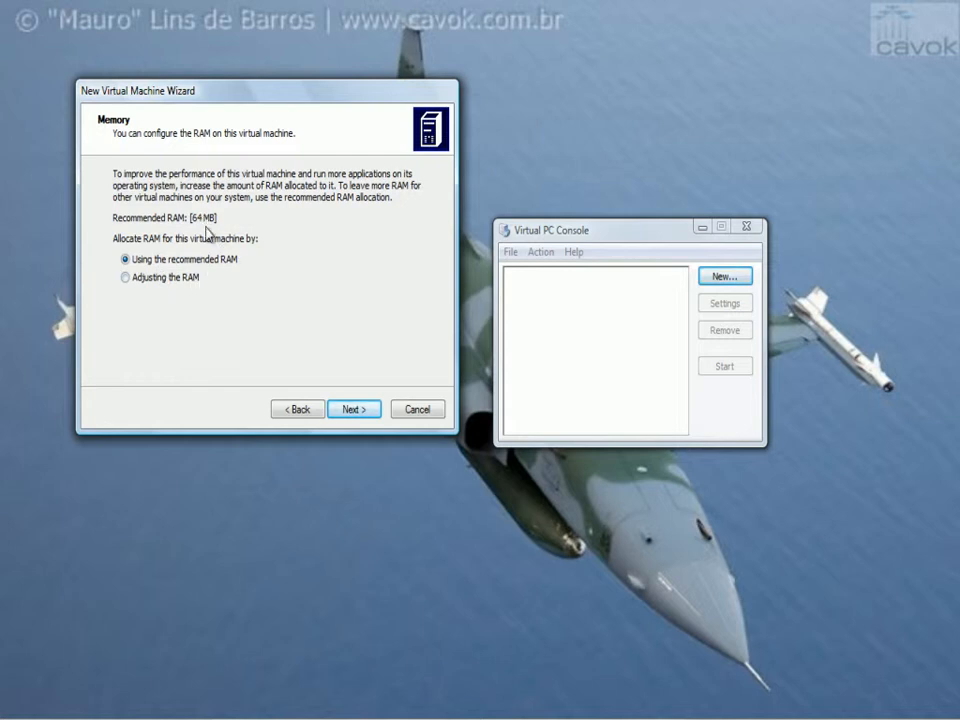
- Adjust the virtual machine's RAM manually, setting it to 120 MB instead of the recommended amount
click(126, 278)
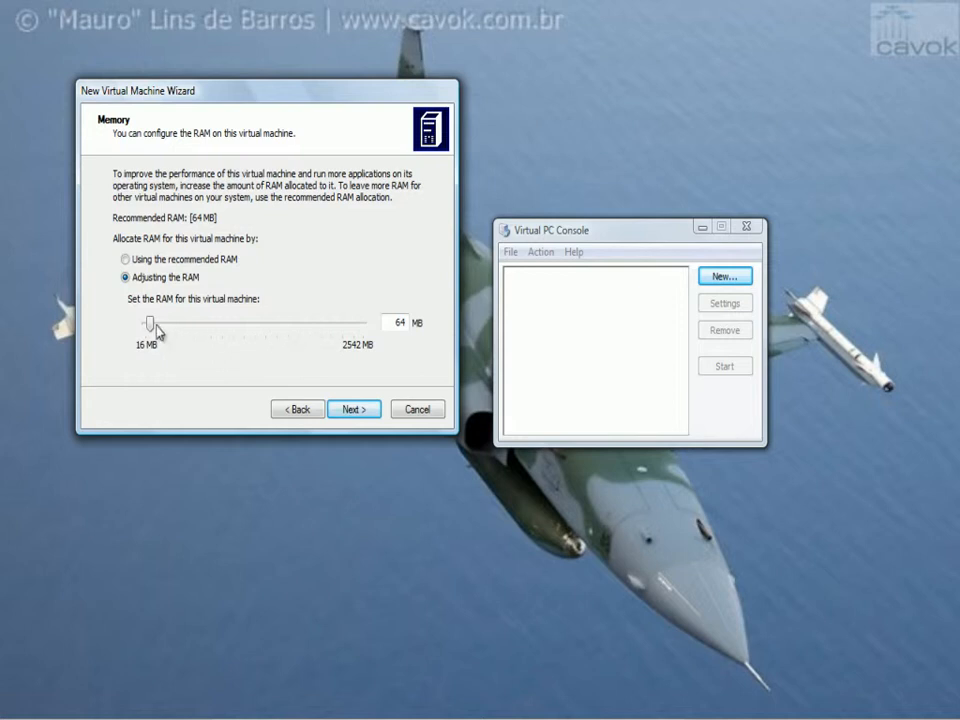
drag(150, 326, 226, 330)
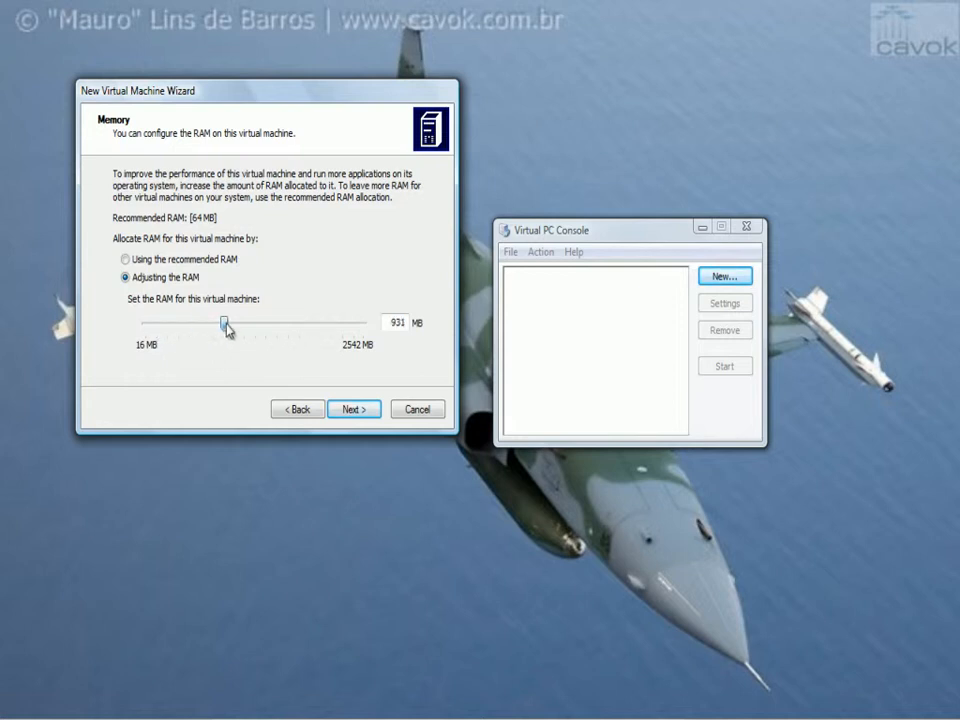
double_click(391, 318)
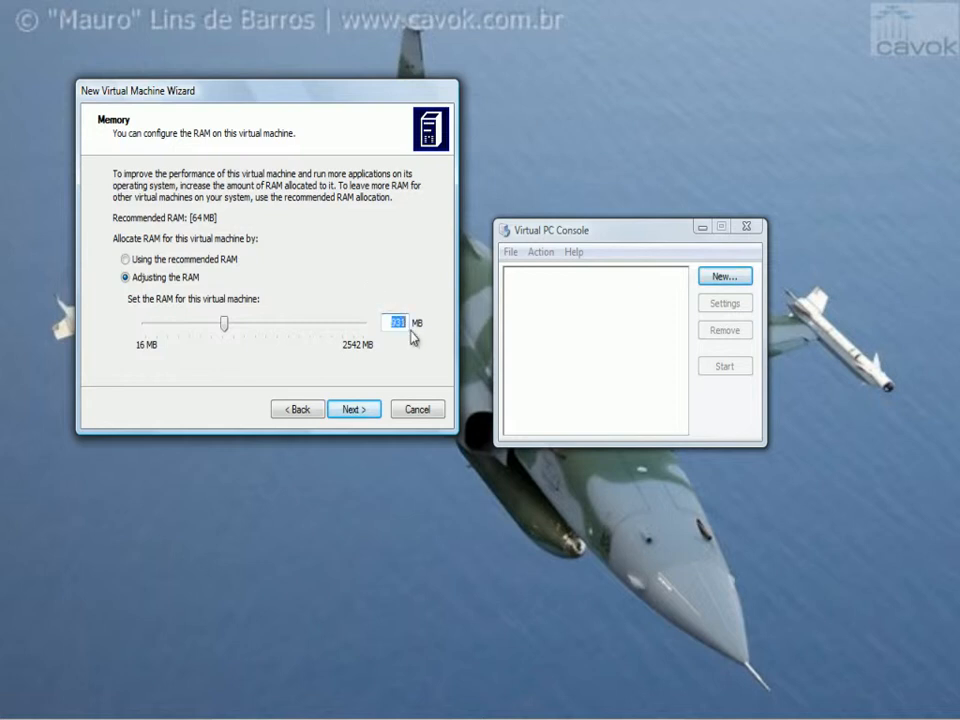
text(120)
click(352, 410)
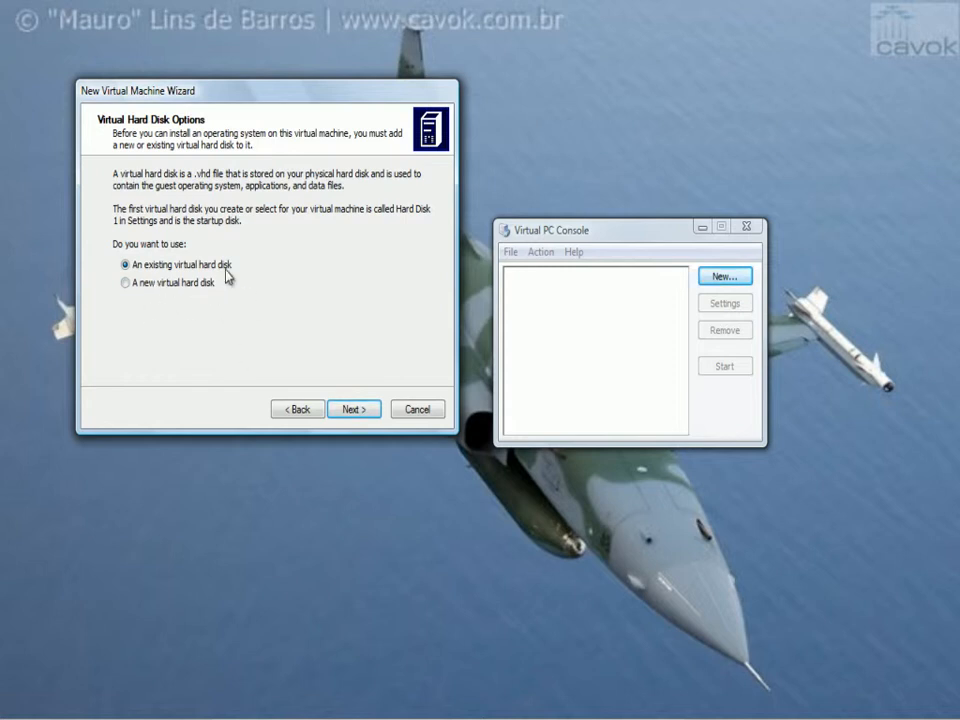
- Add a new 40000 MB virtual hard disk at the suggested location and finish creating the virtual machine
click(139, 284)
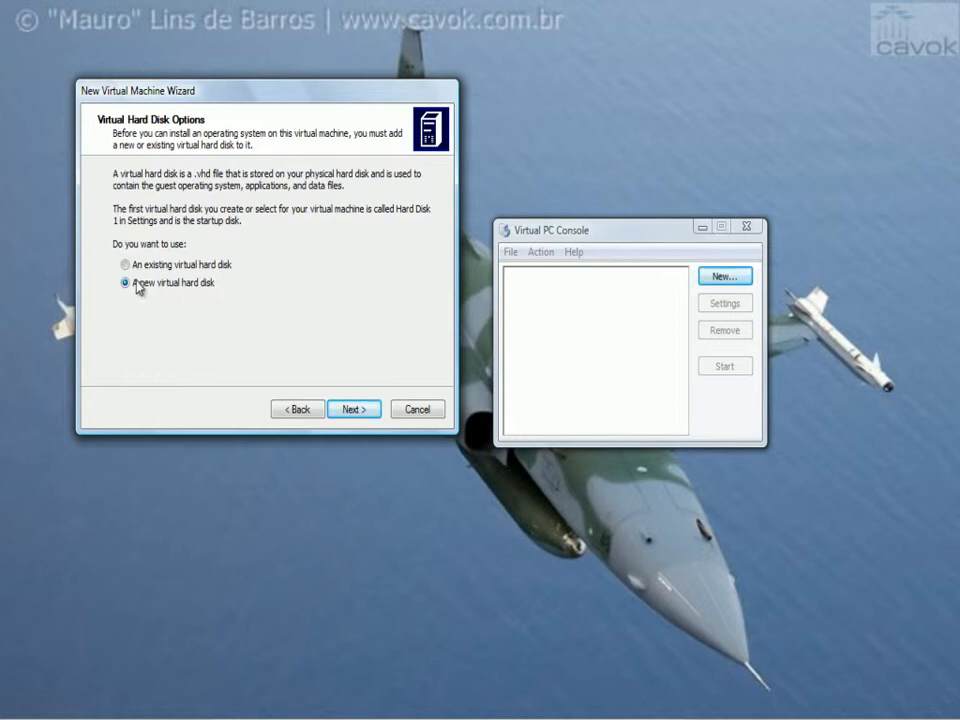
click(368, 412)
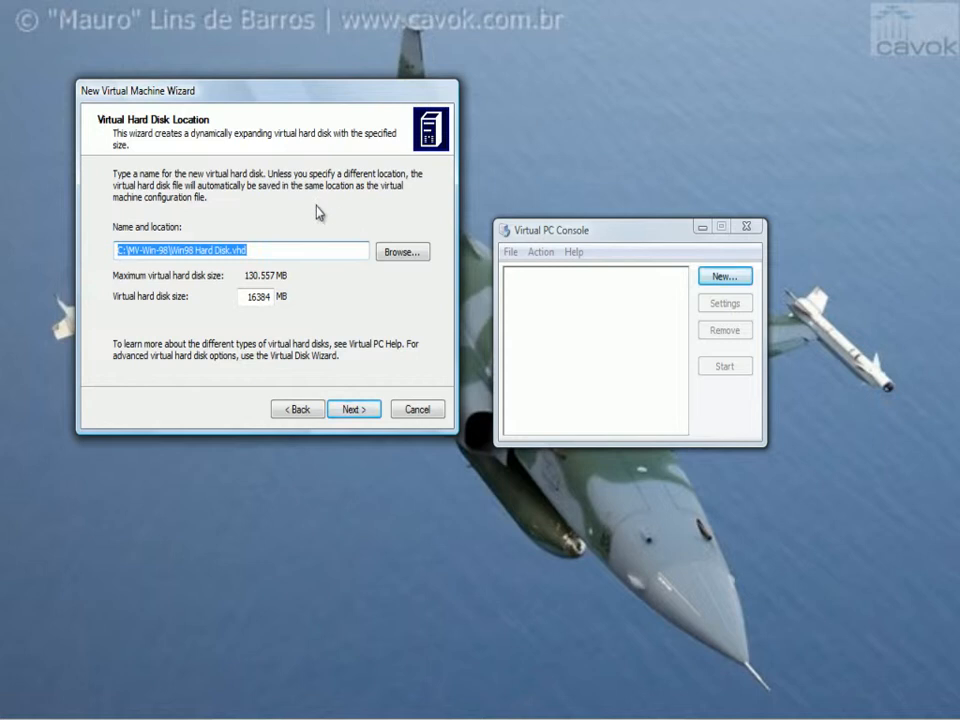
double_click(247, 298)
text(40000)
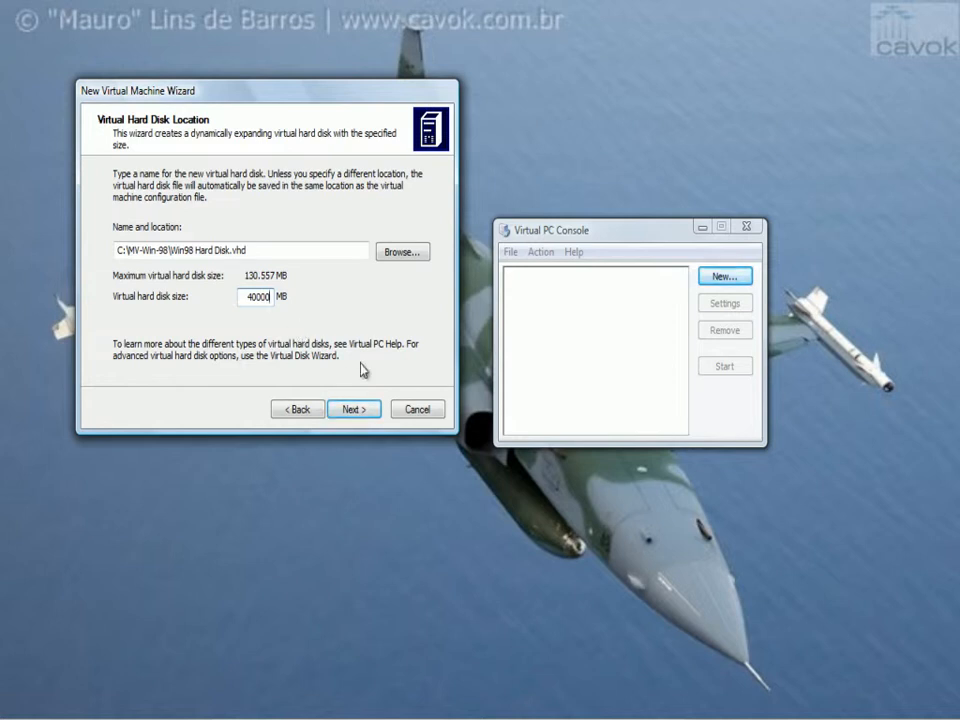
click(359, 412)
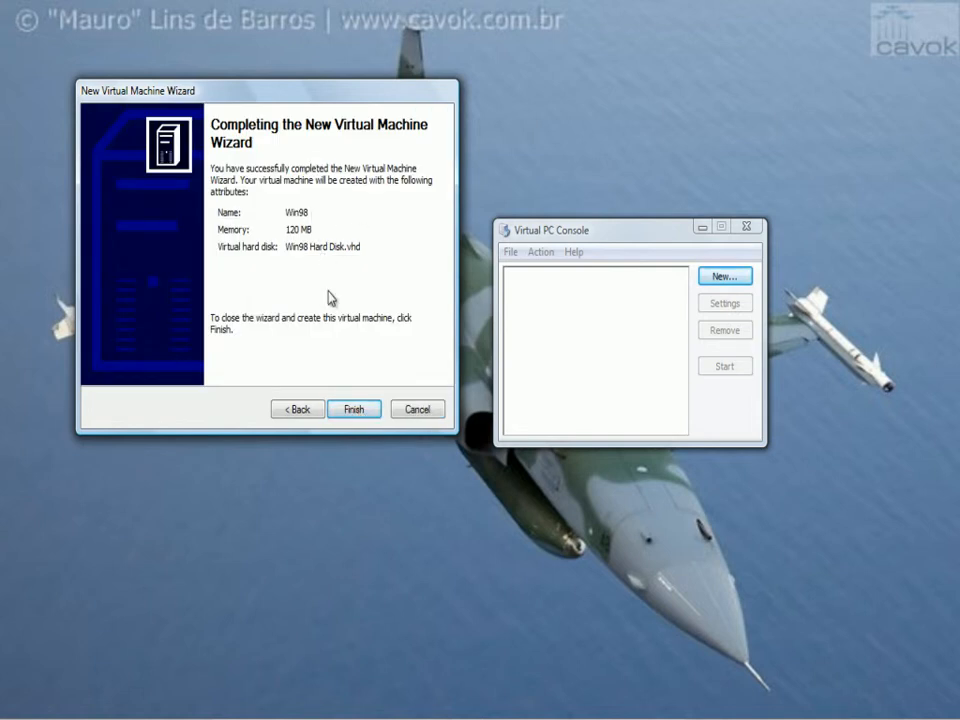
click(363, 411)
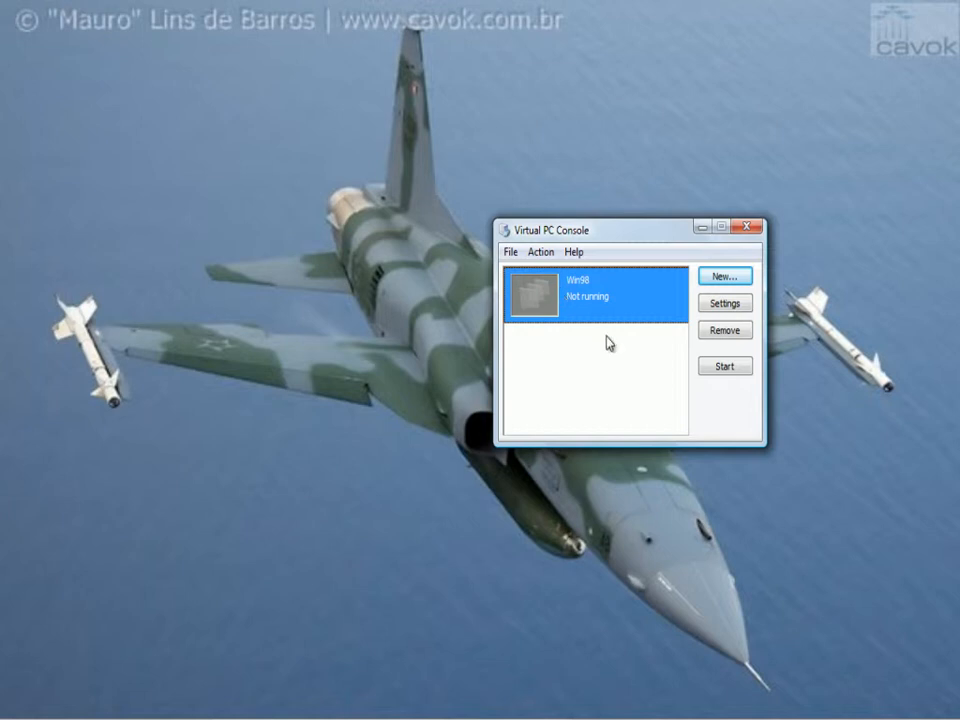
- Start the Win98 virtual machine and capture the Windows 98 ISO image from the Instaladores folder on C: as its CD
click(726, 367)
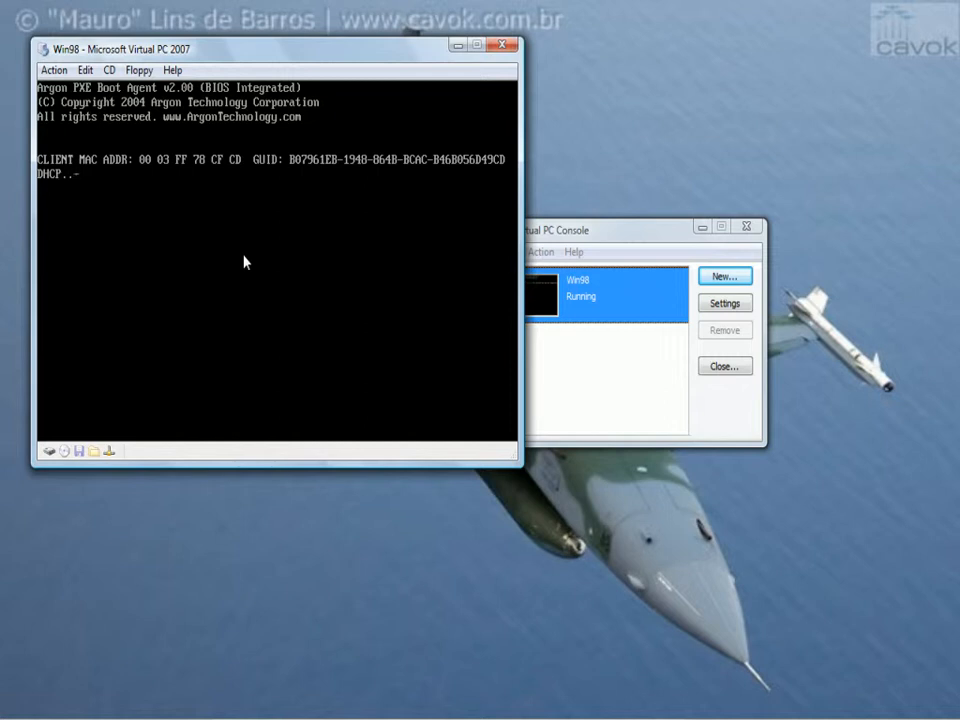
click(110, 70)
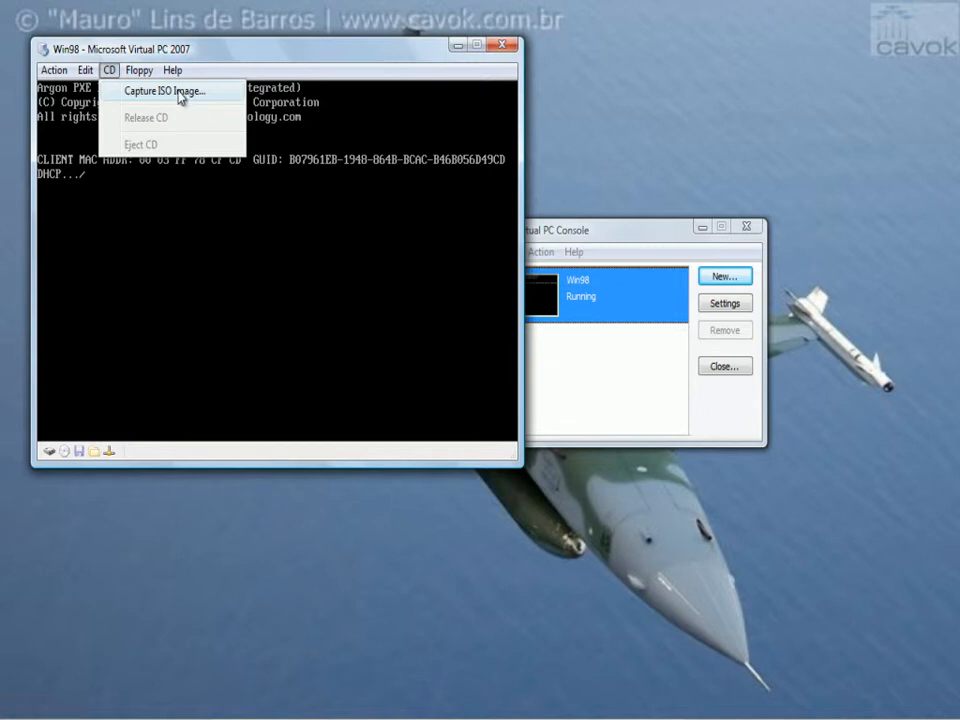
click(177, 91)
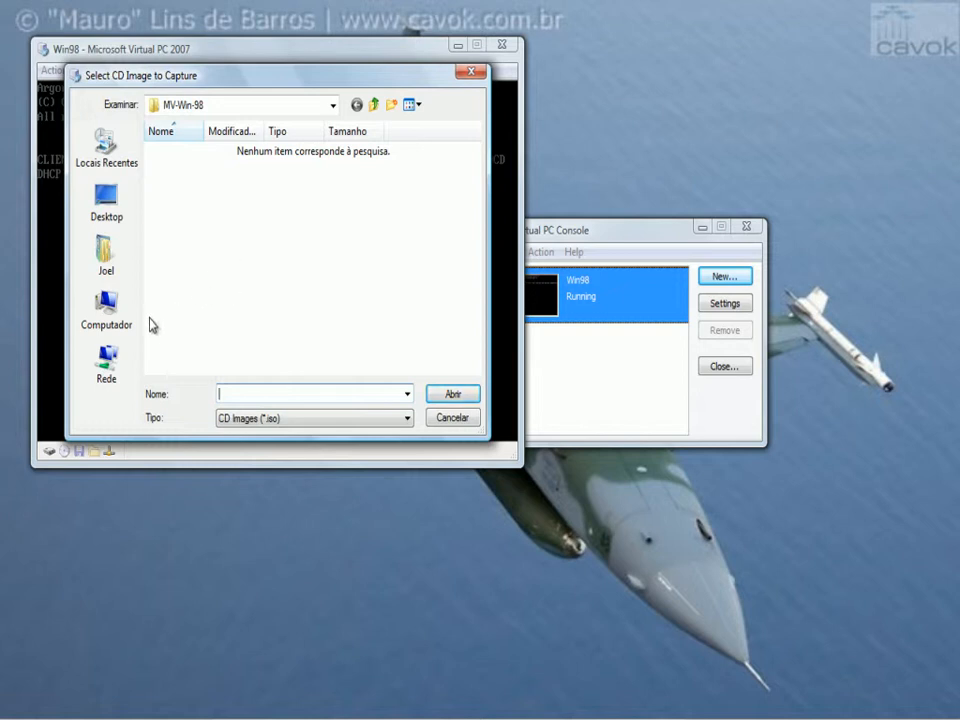
click(116, 316)
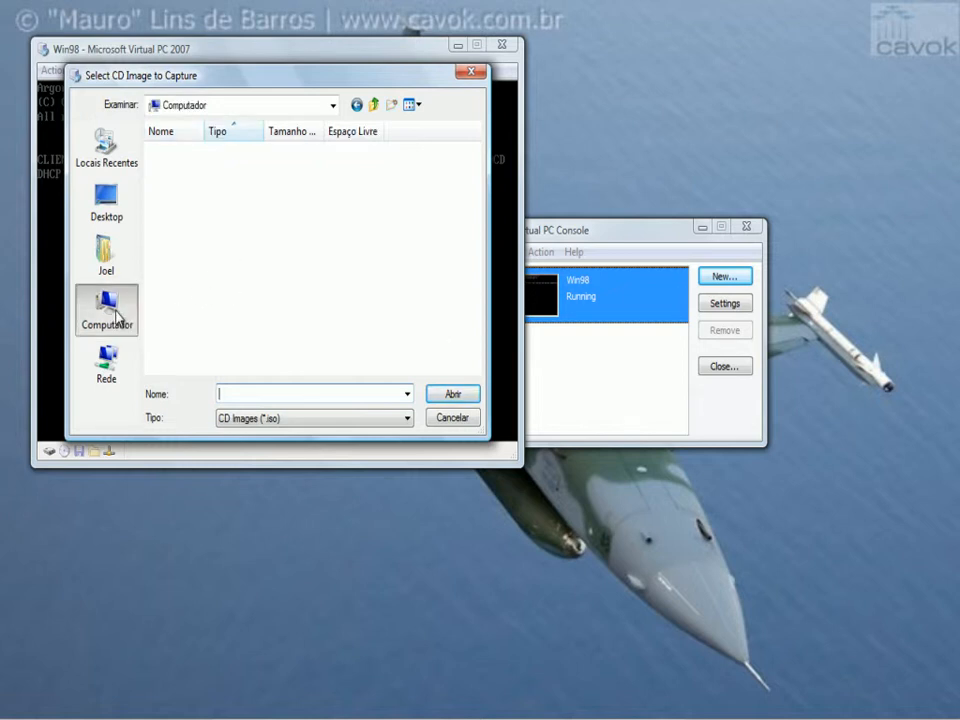
double_click(245, 183)
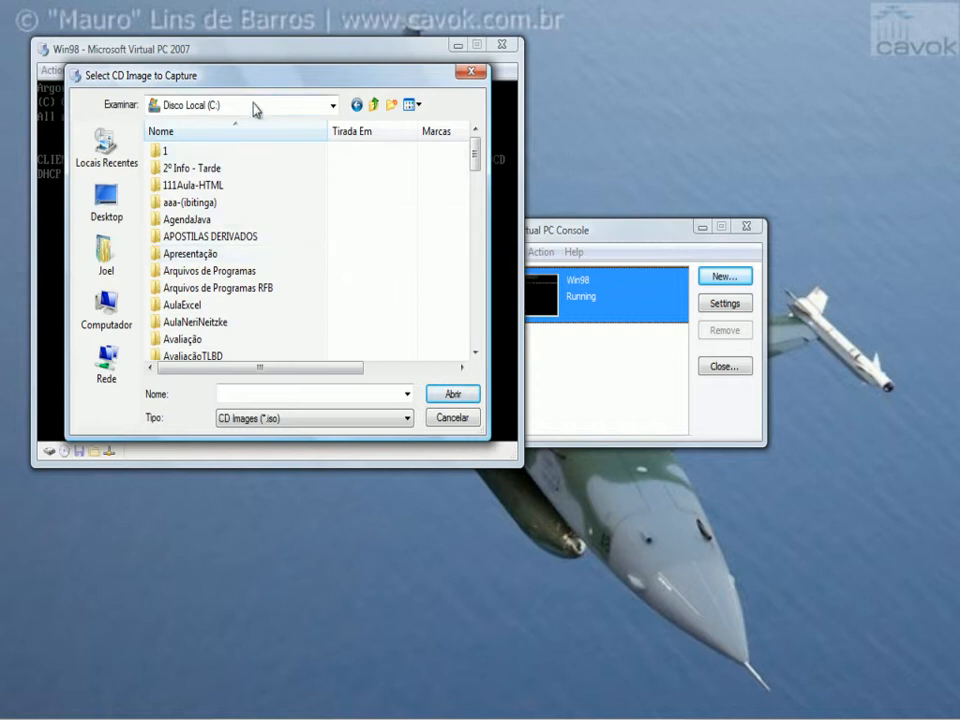
click(475, 352)
click(475, 352)
click(475, 352)
drag(476, 356, 476, 356)
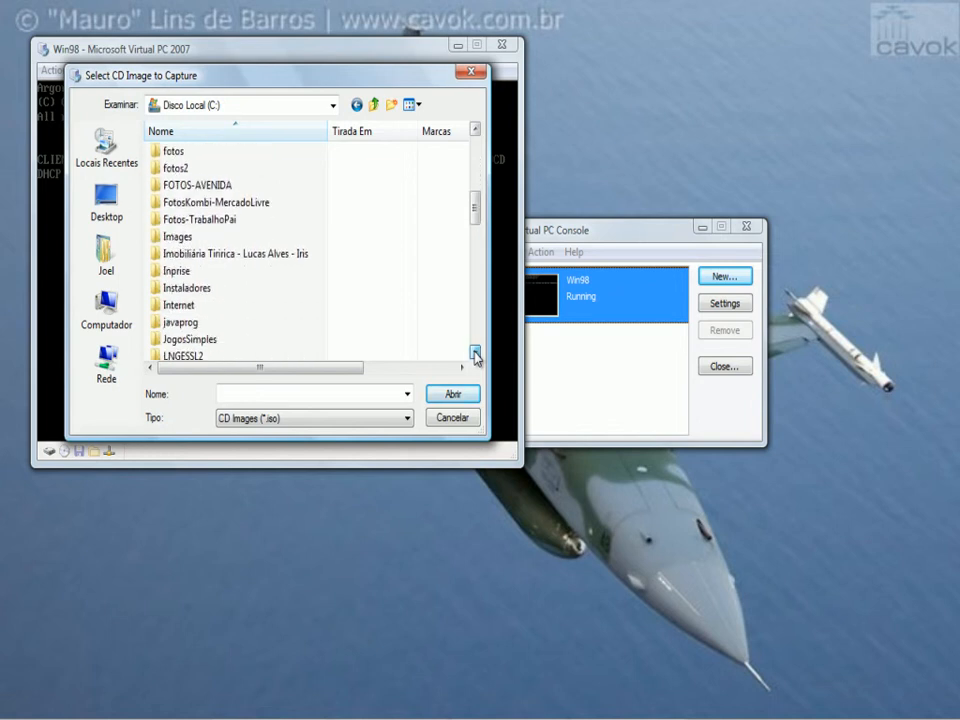
double_click(192, 292)
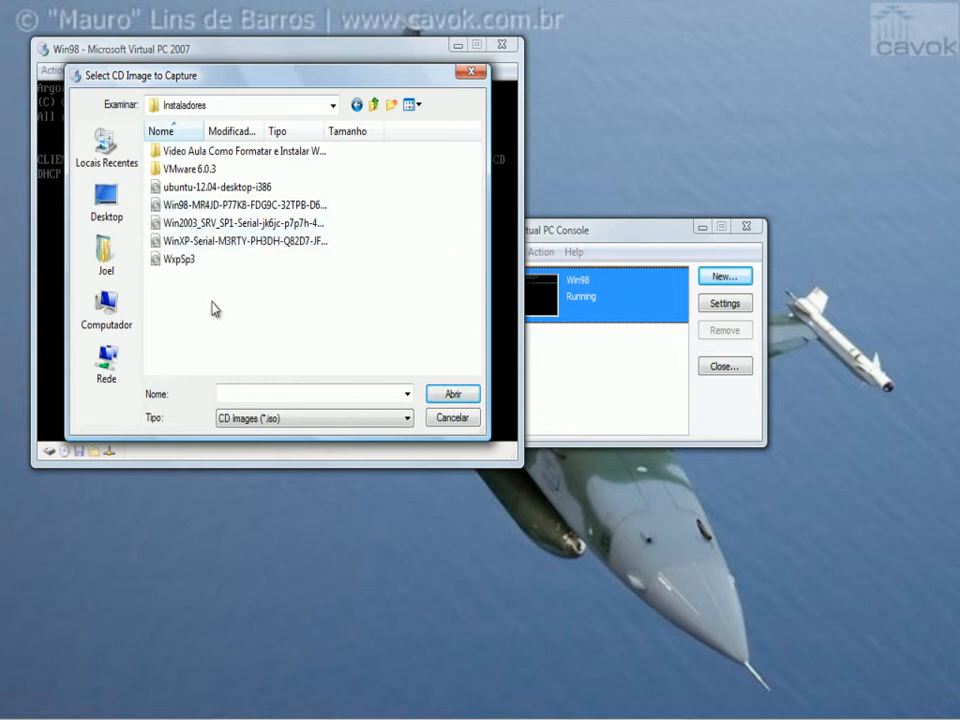
click(196, 210)
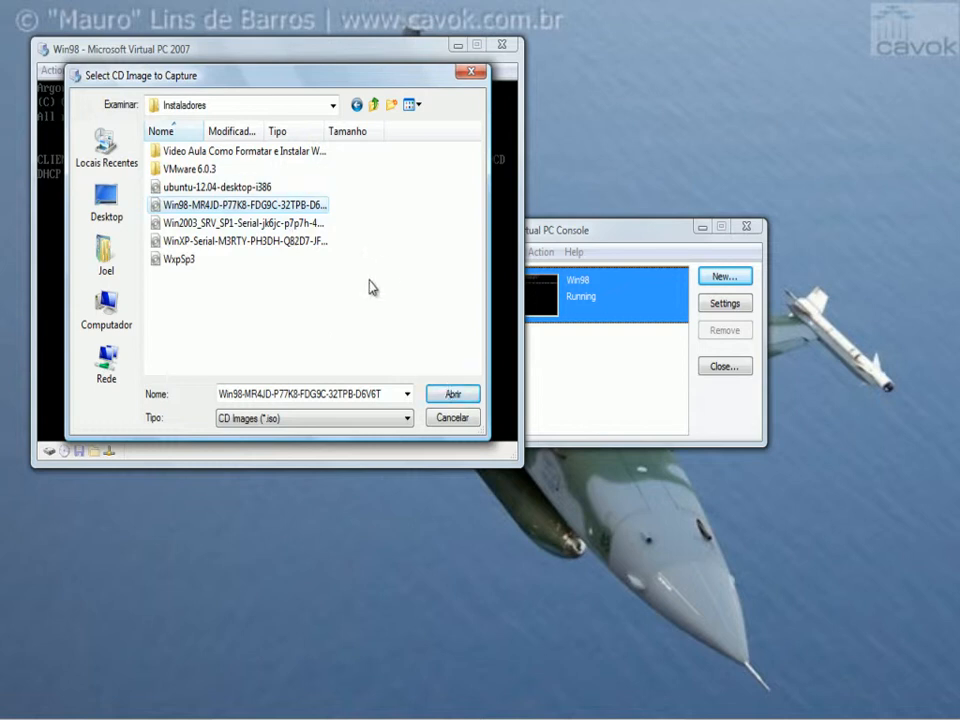
click(452, 397)
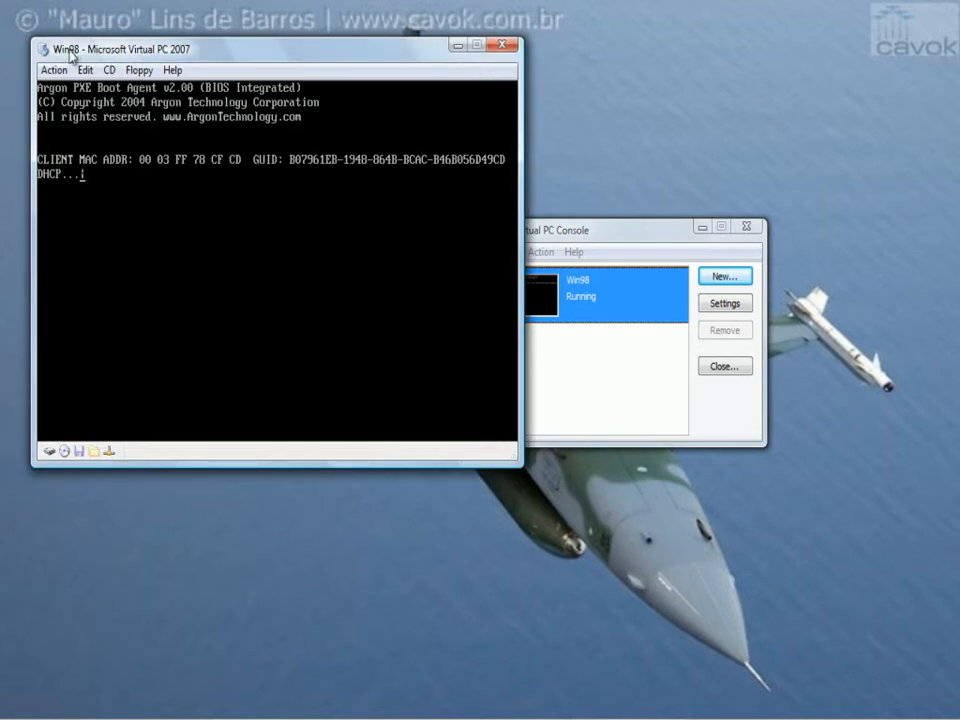
- Reset the running Win98 virtual machine, accepting the loss of unsaved changes
click(55, 71)
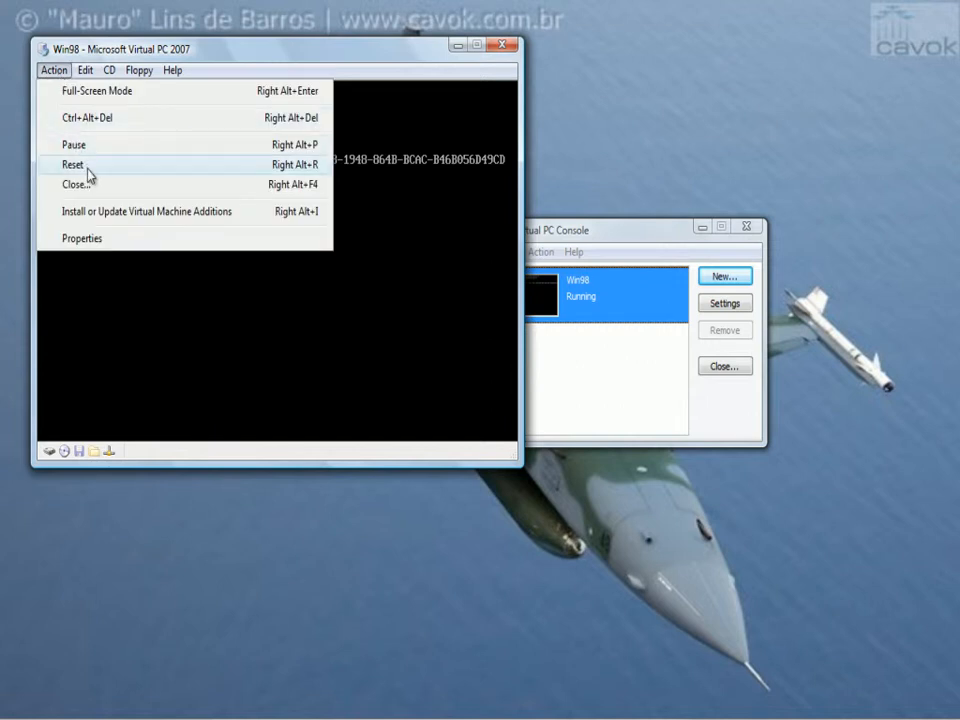
click(87, 170)
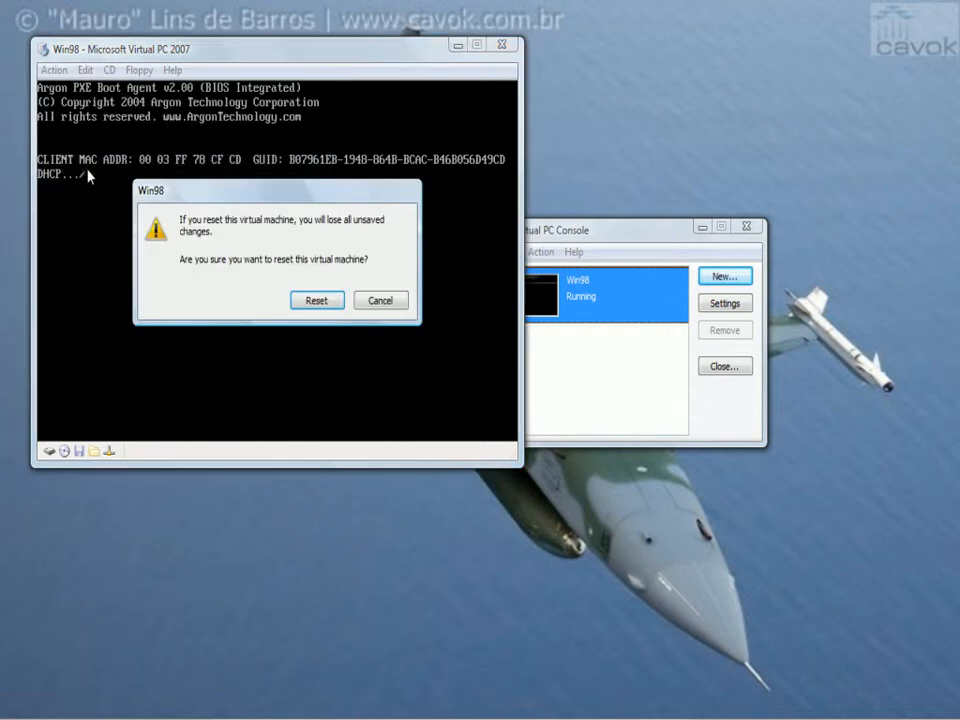
click(316, 301)
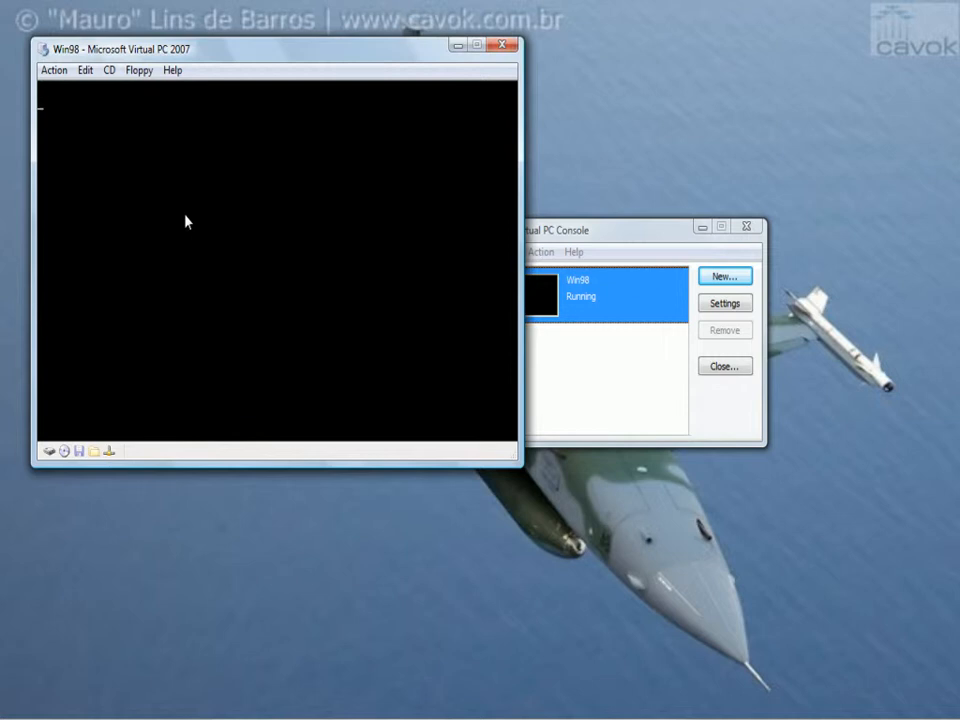
- Boot the virtual machine from the CD-ROM instead of the hard disk
key(Down)
key(Up)
key(Down)
key(Up)
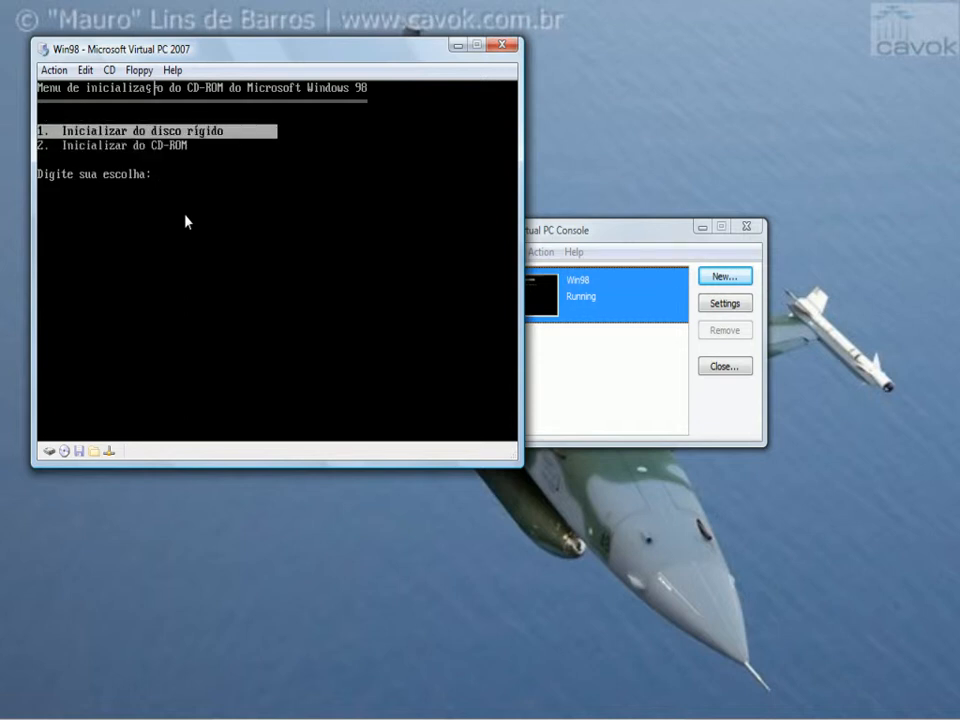
key(Down)
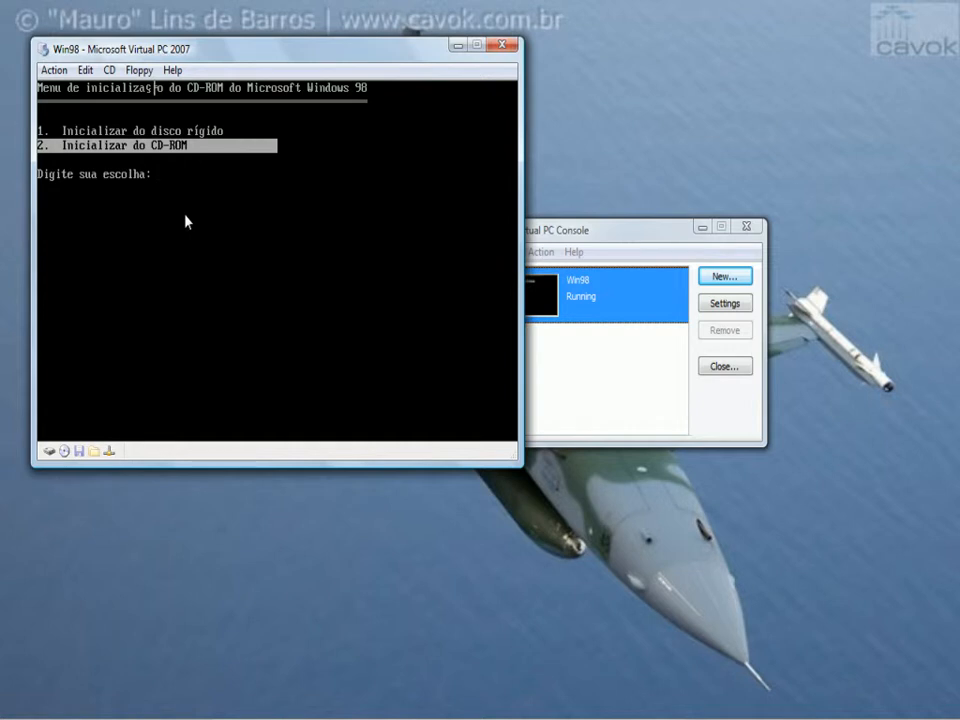
key(Return)
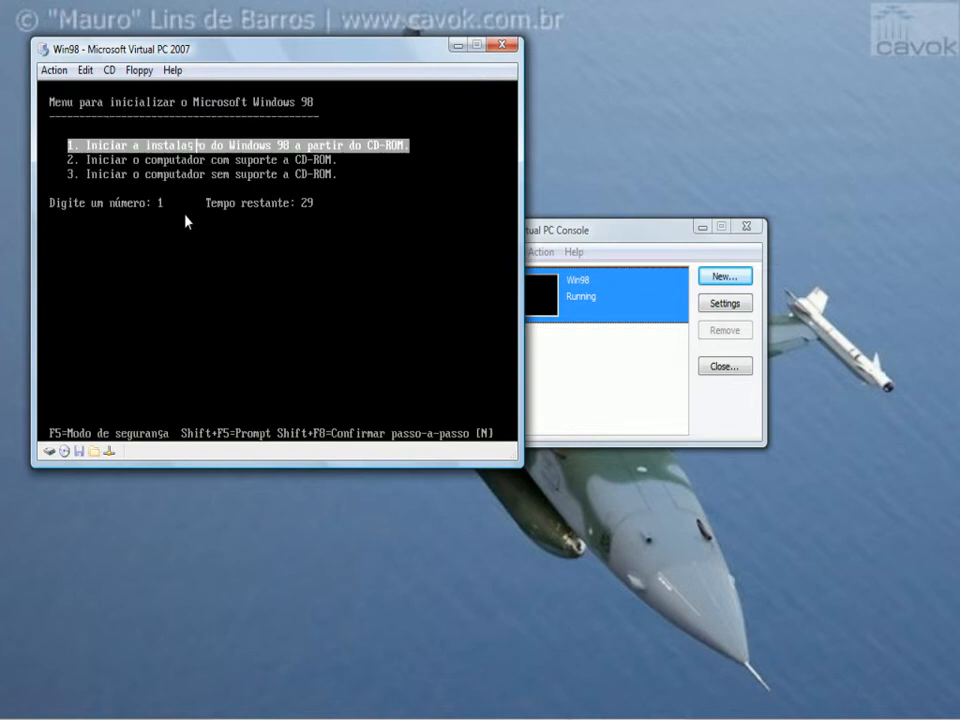
- Start the computer with CD-ROM support from the Windows 98 startup menu
key(Down)
key(Down)
key(Up)
key(Down)
key(Up)
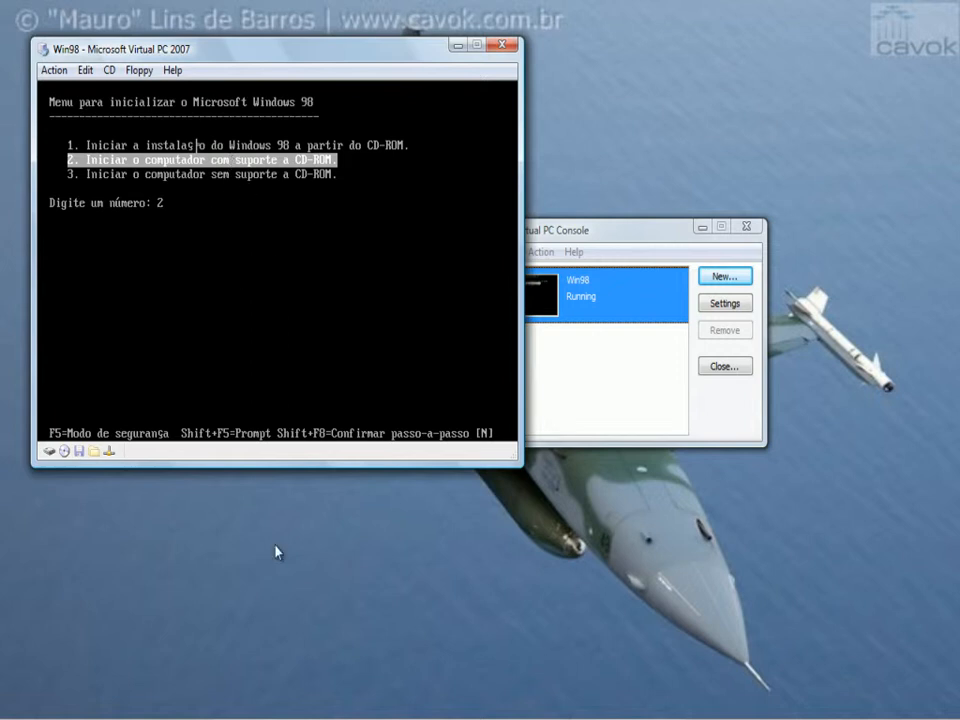
key(Return)
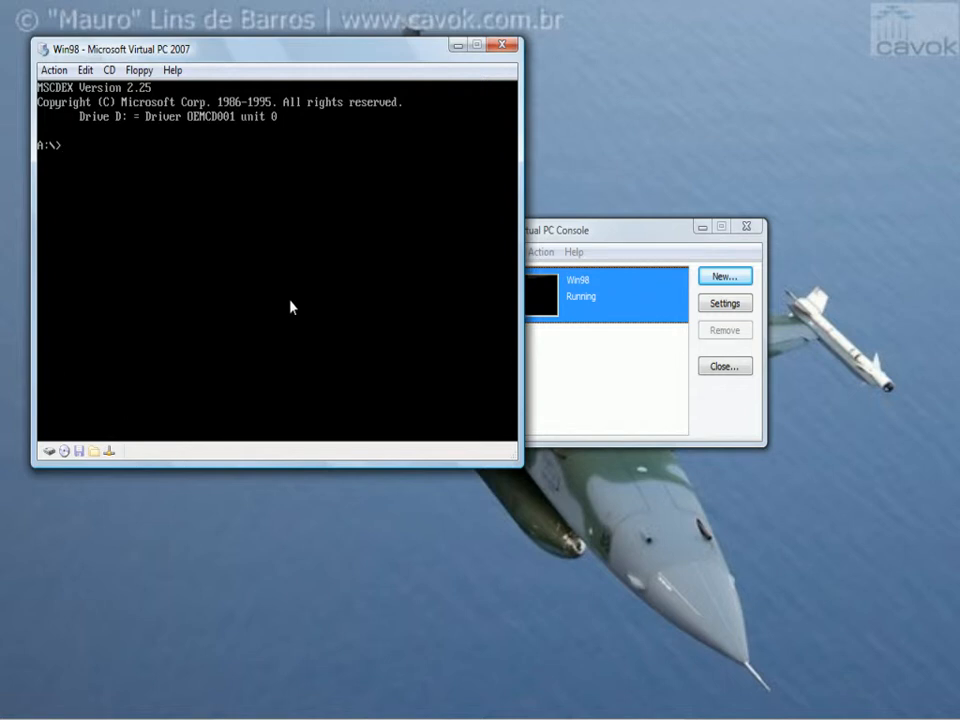
- List the files on drive A: with DIR, then in wide format with DIR/W
text(dir)
key(BackSpace)
key(BackSpace)
key(BackSpace)
text(DIR)
key(Return)
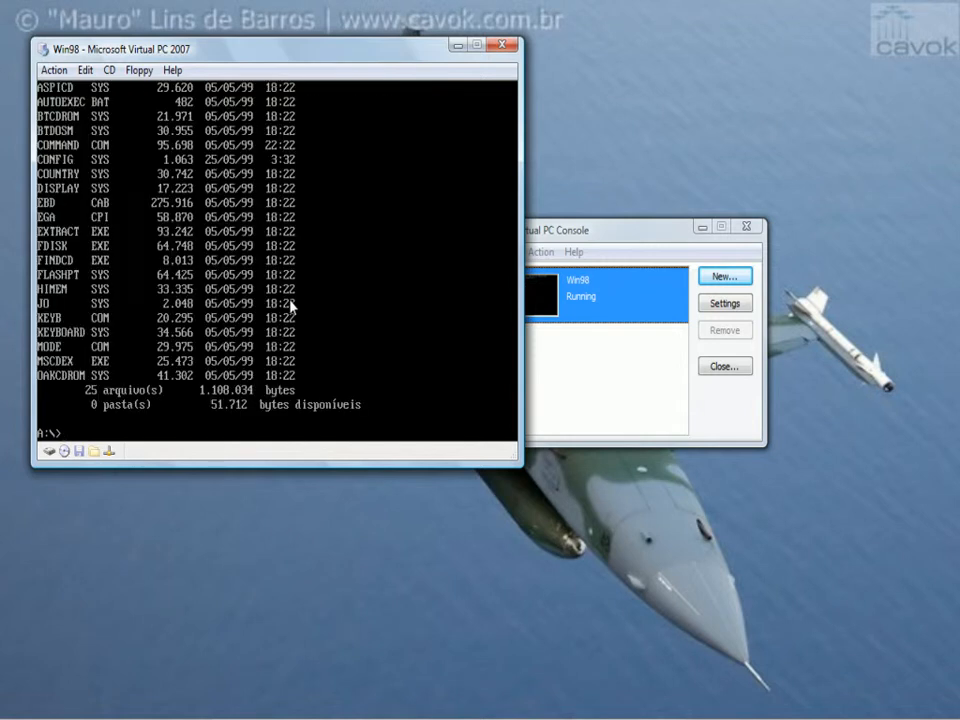
text(DIR/W)
key(Return)
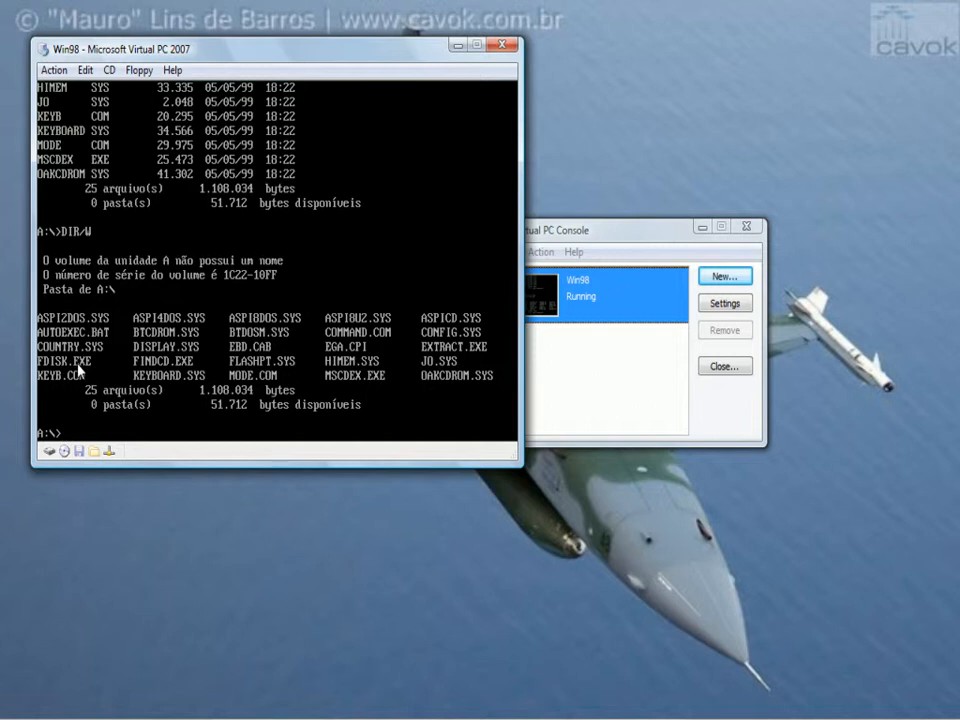
- Run FDISK and enable large disk support
text(FDISK)
key(Return)
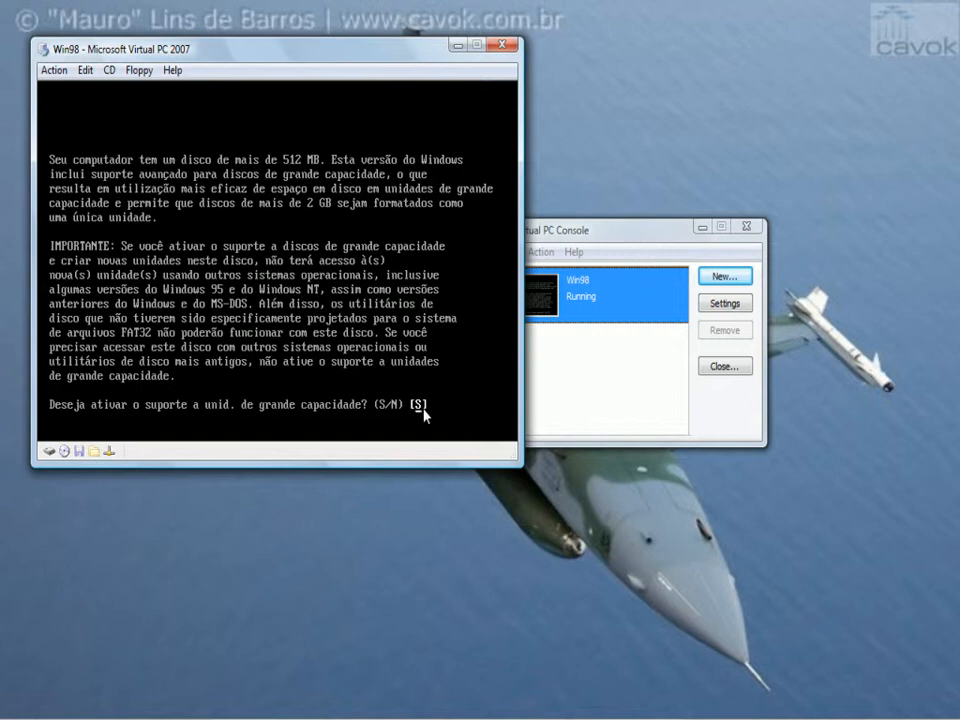
key(Return)
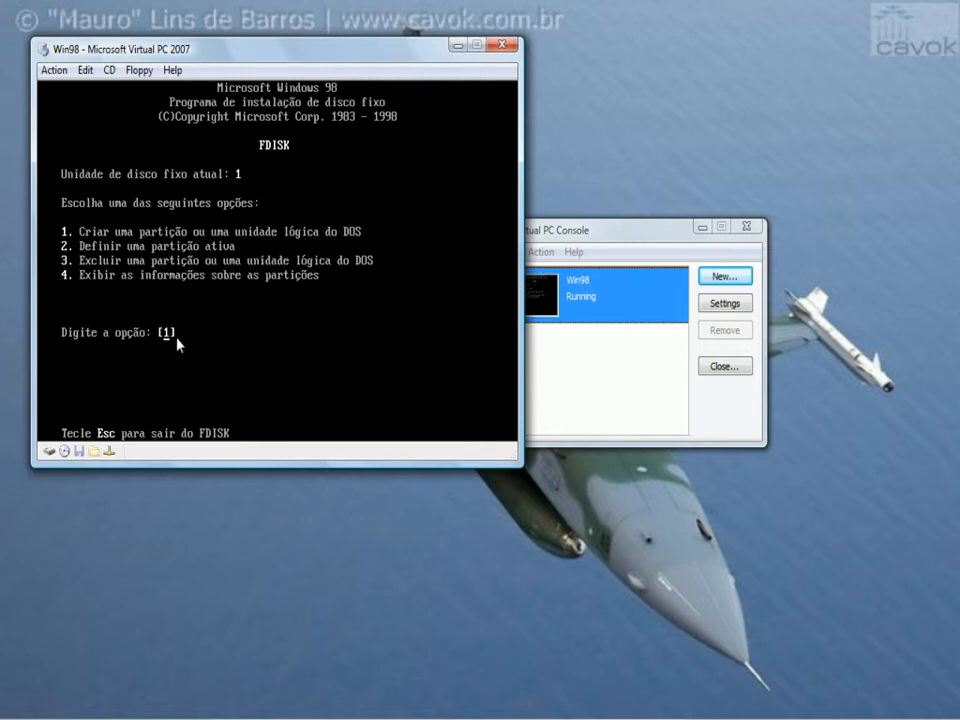
- Create a primary DOS partition of 20000 MB, declining the maximum available size
key(Return)
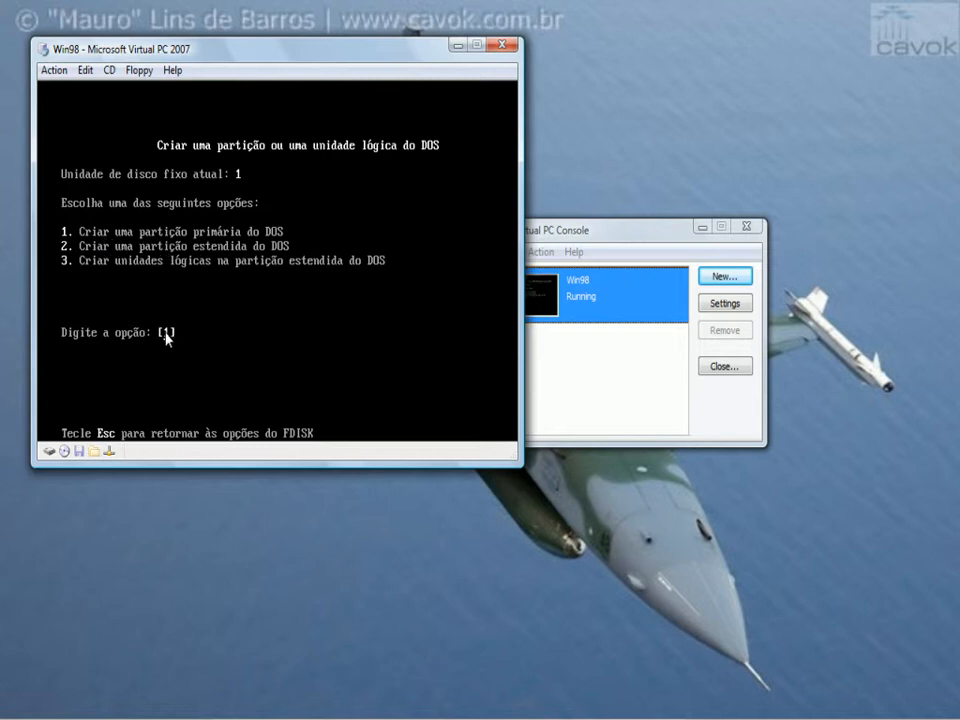
key(Return)
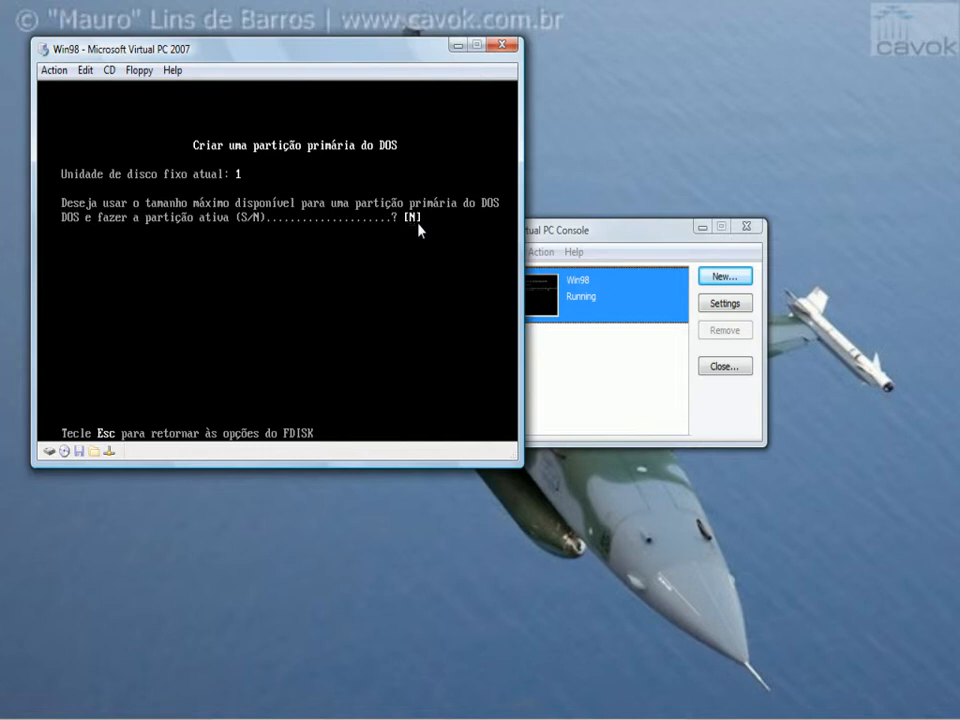
key(Return)
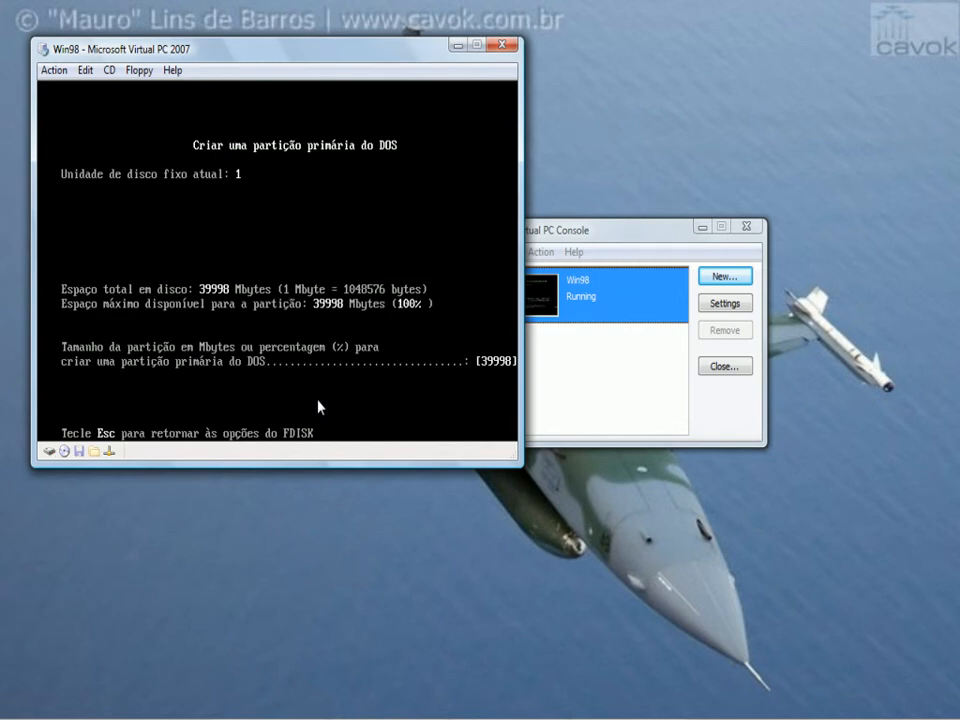
key(BackSpace)
key(BackSpace)
key(BackSpace)
key(BackSpace)
key(BackSpace)
text(20000)
key(Return)
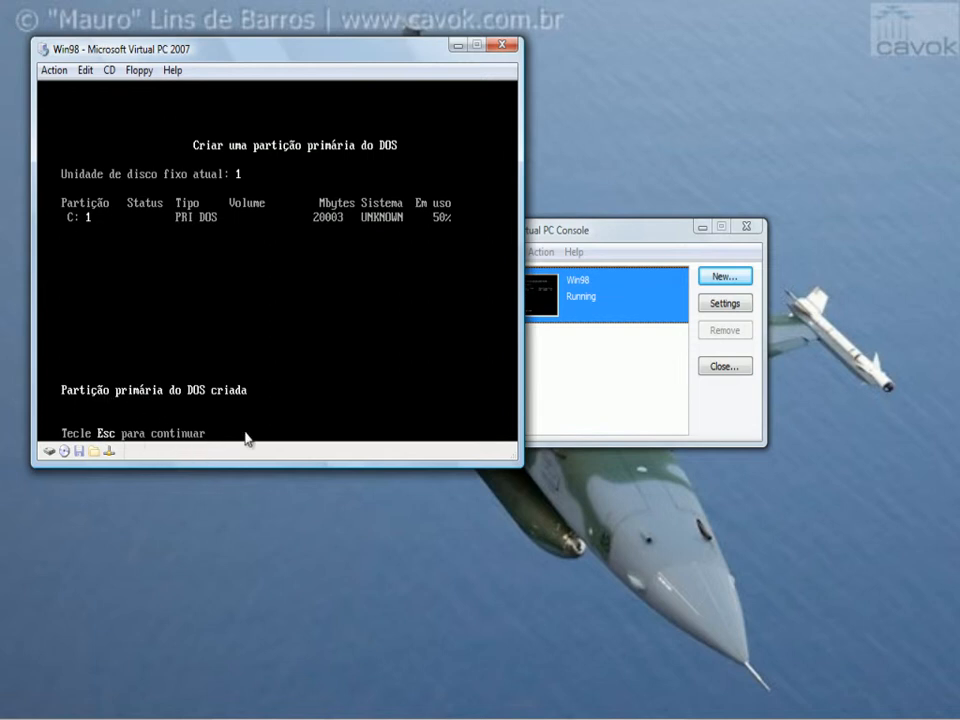
key(Escape)
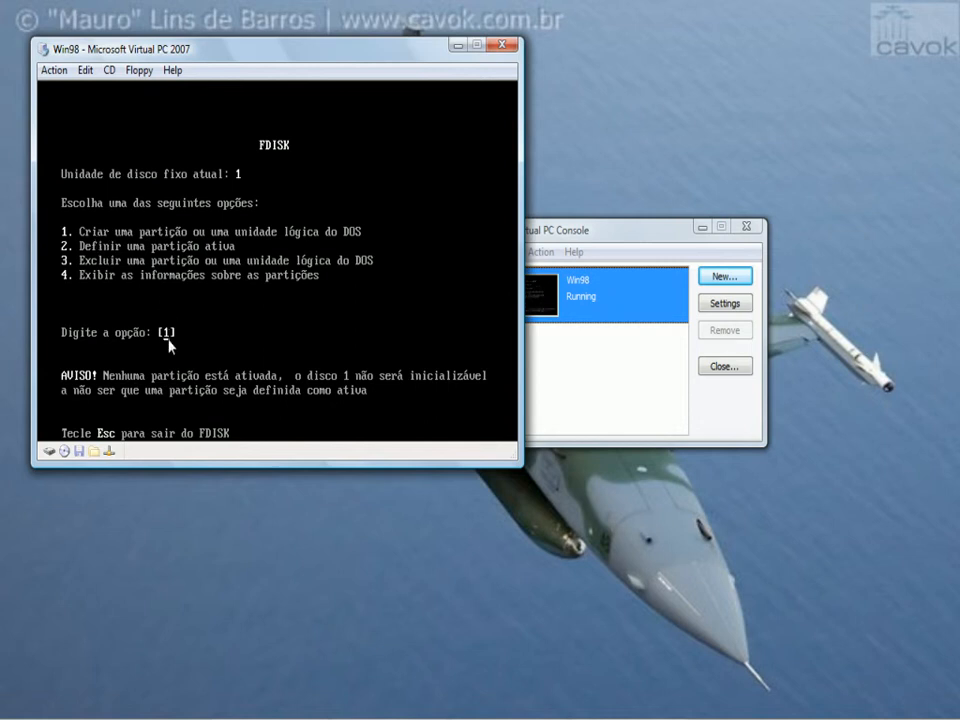
- Create a 19995 MB extended DOS partition and assign all of its space to a single logical drive
key(Return)
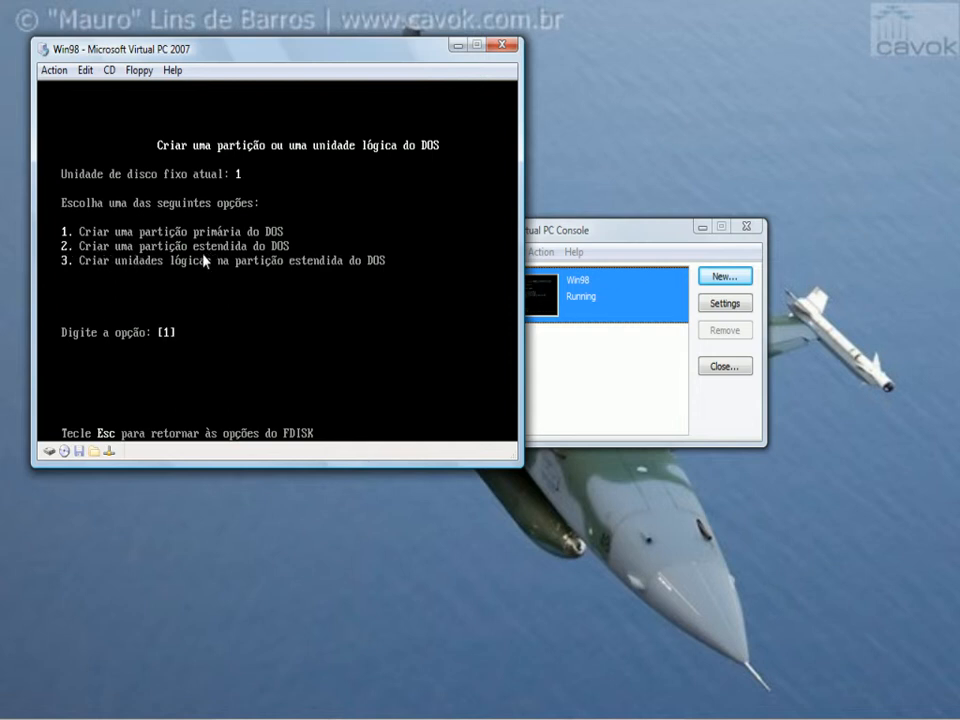
text(2)
key(Return)
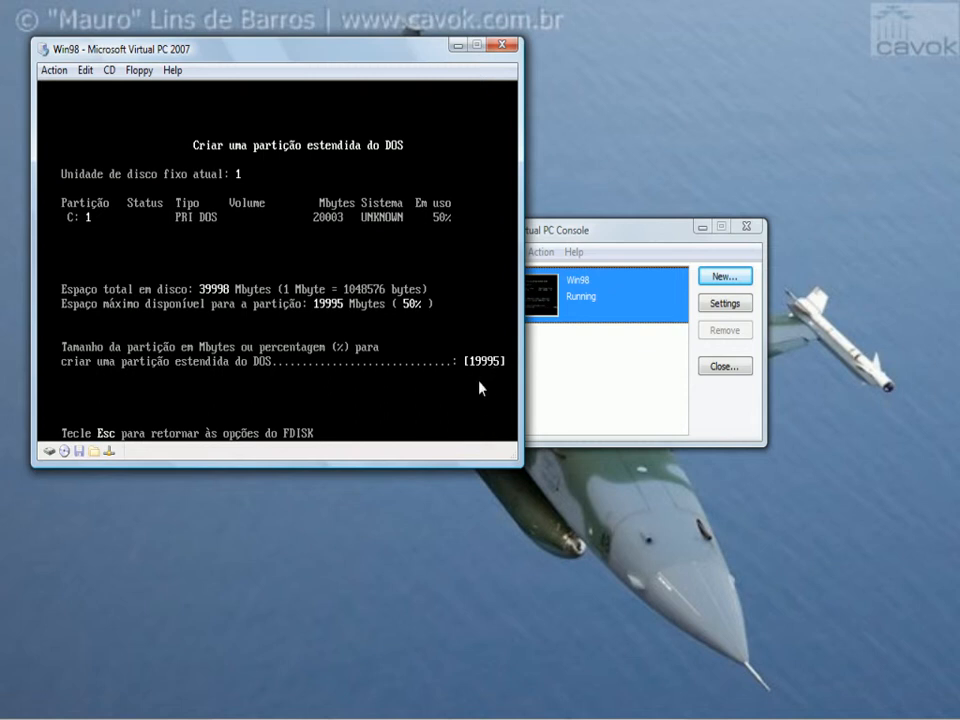
key(Return)
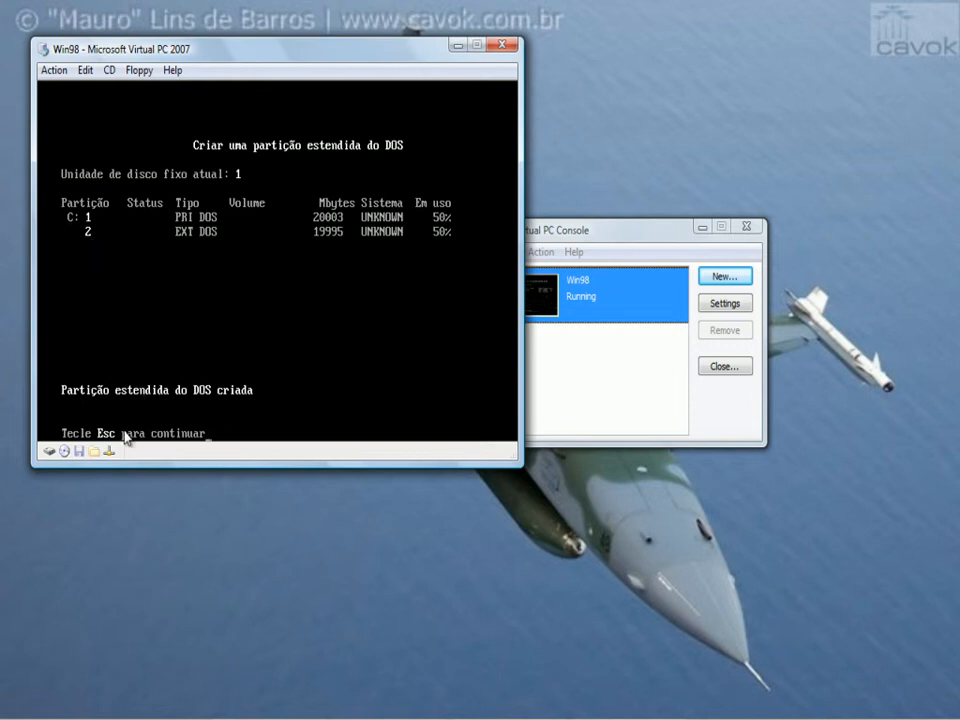
key(Escape)
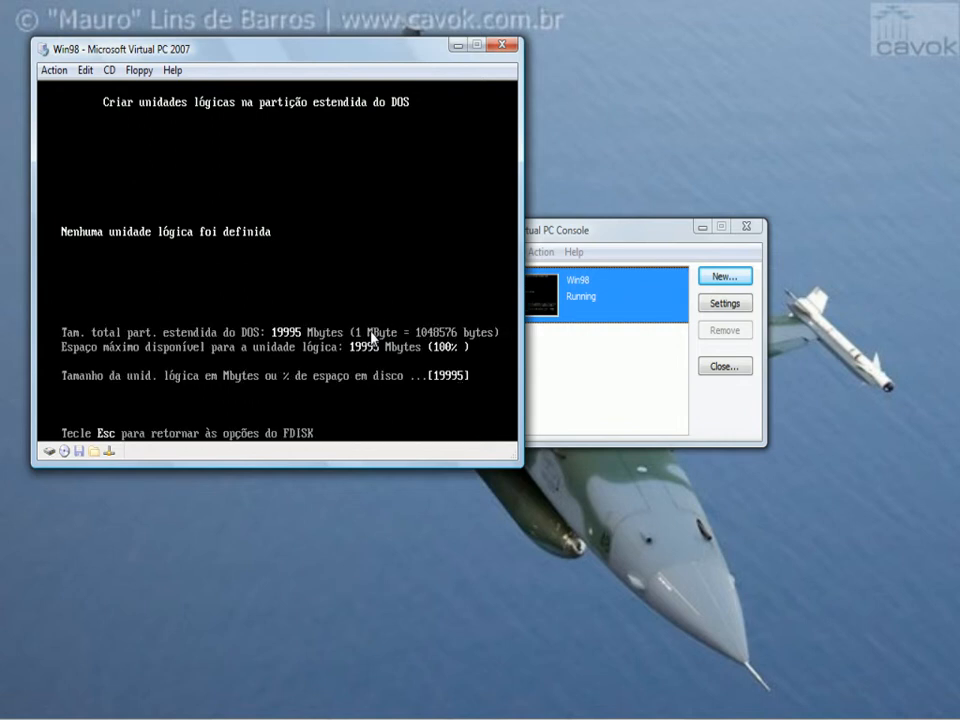
key(Return)
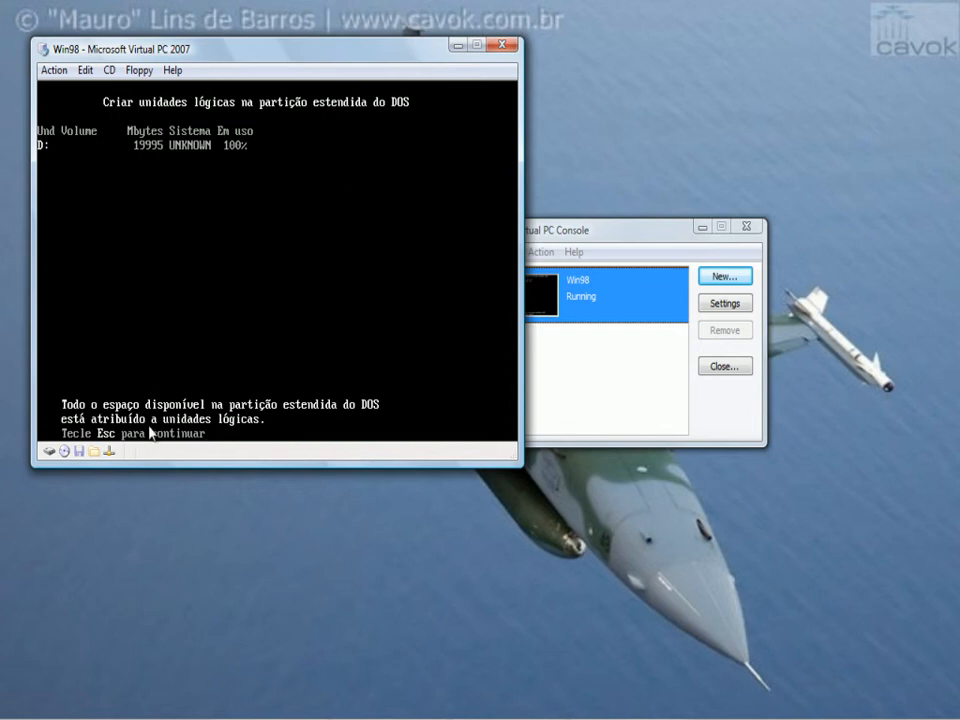
key(Escape)
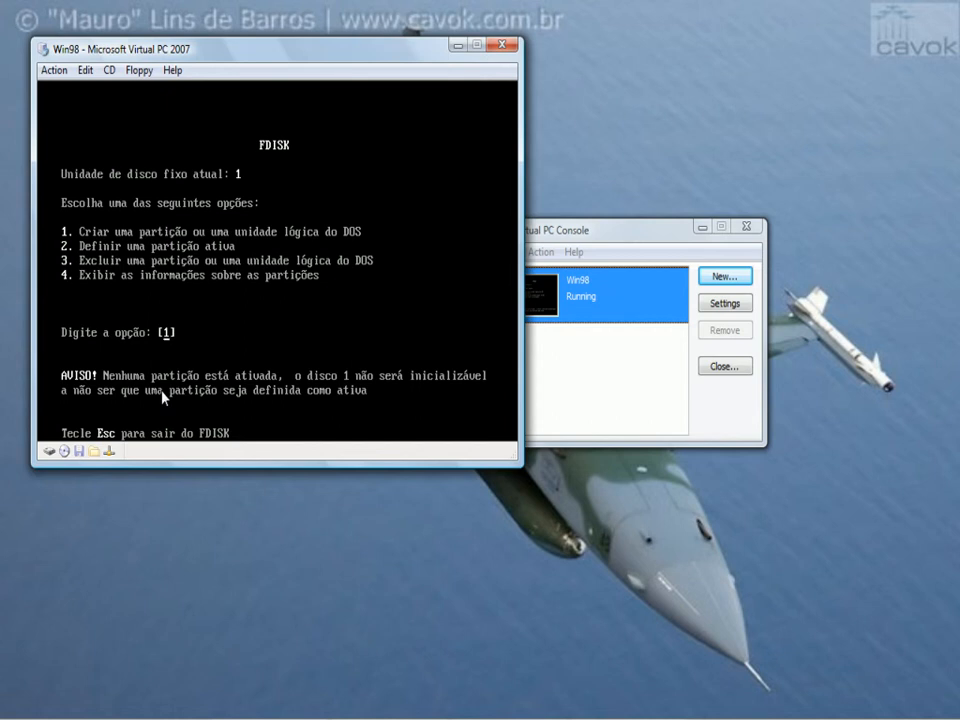
- Set partition 1, the primary DOS partition, as active and return to the FDISK options
text(2)
key(Return)
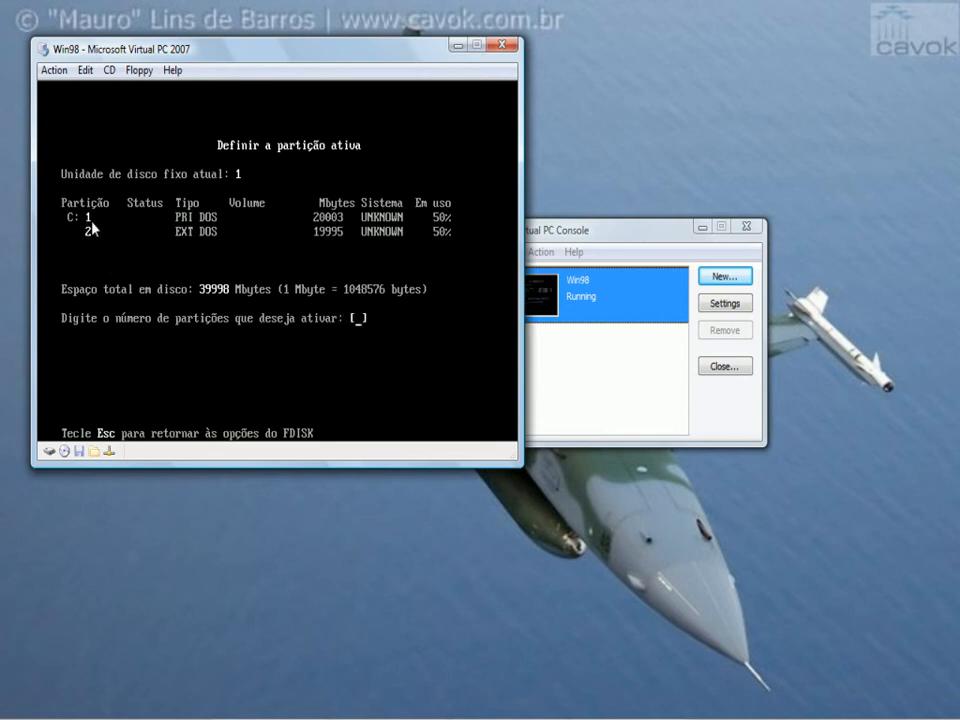
text(1)
key(Return)
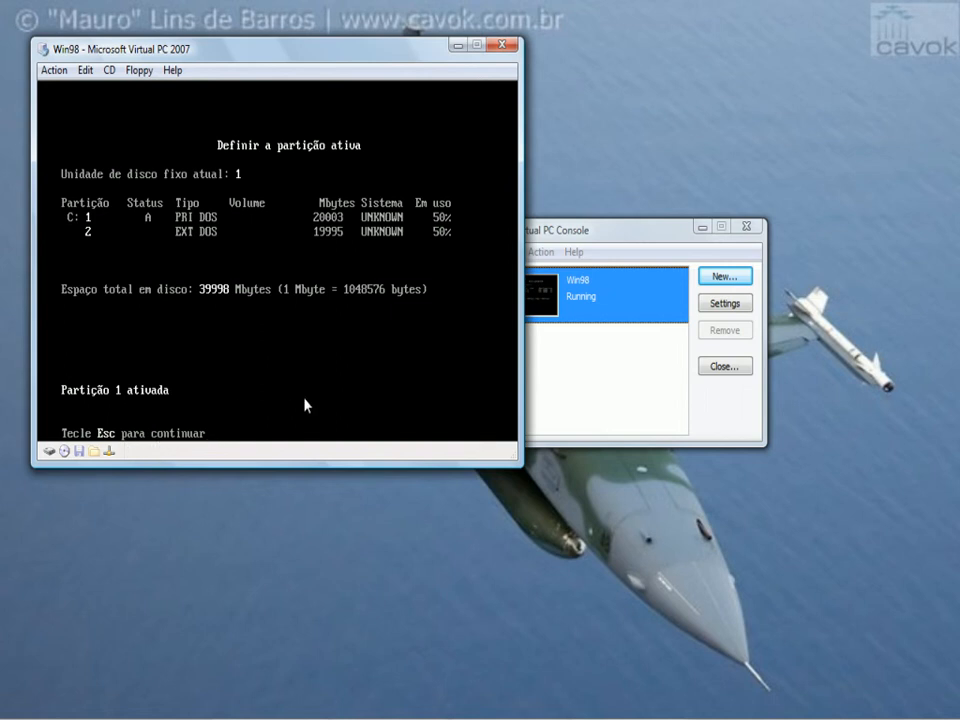
key(Escape)
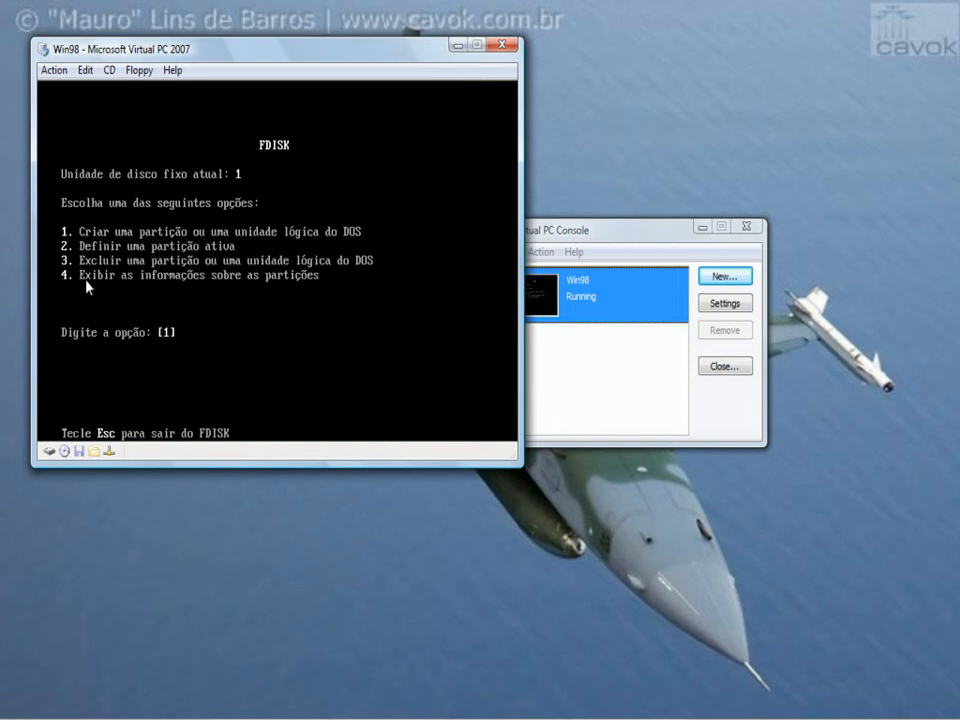
- Display the disk's partition information and its logical drive details, and return to the FDISK options
text(4)
key(Return)
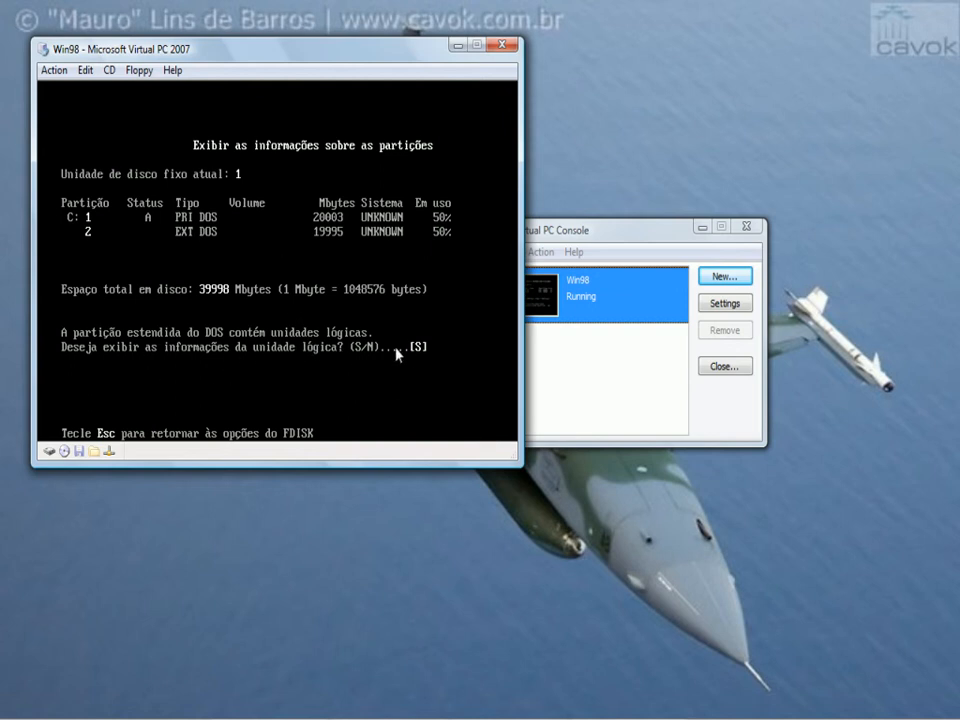
key(Return)
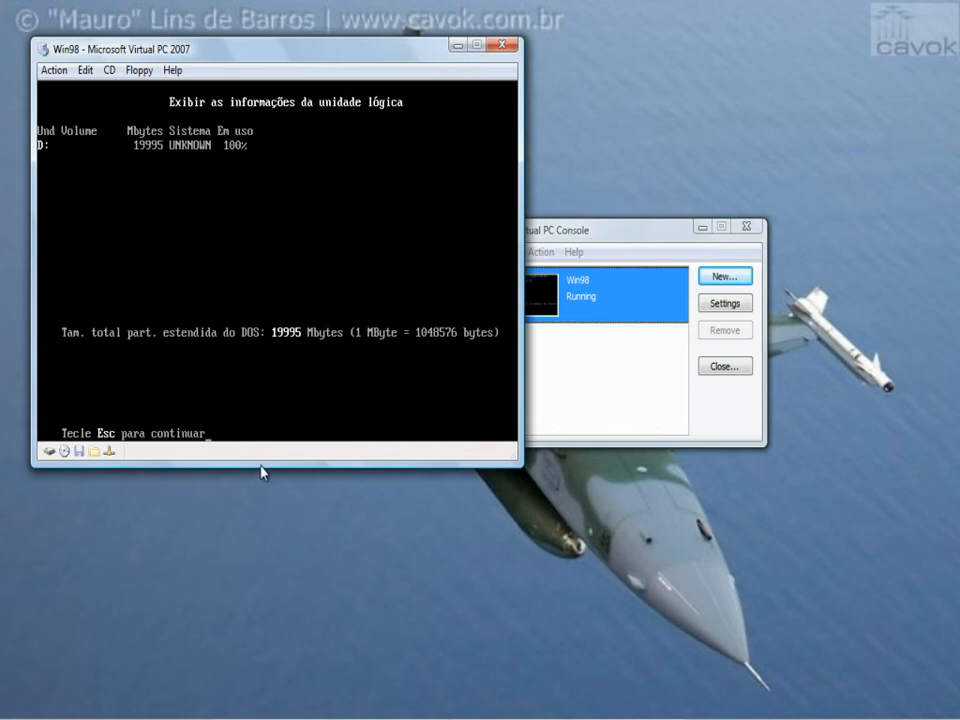
key(Escape)
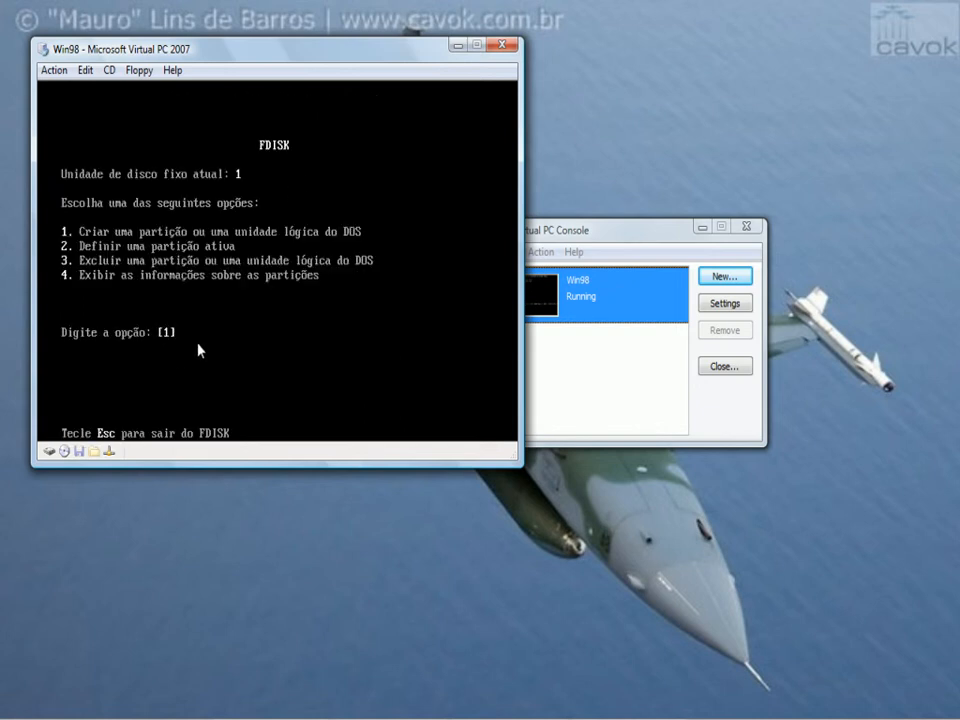
- Exit FDISK and reset the Win98 virtual machine, accepting the loss of unsaved changes
key(Escape)
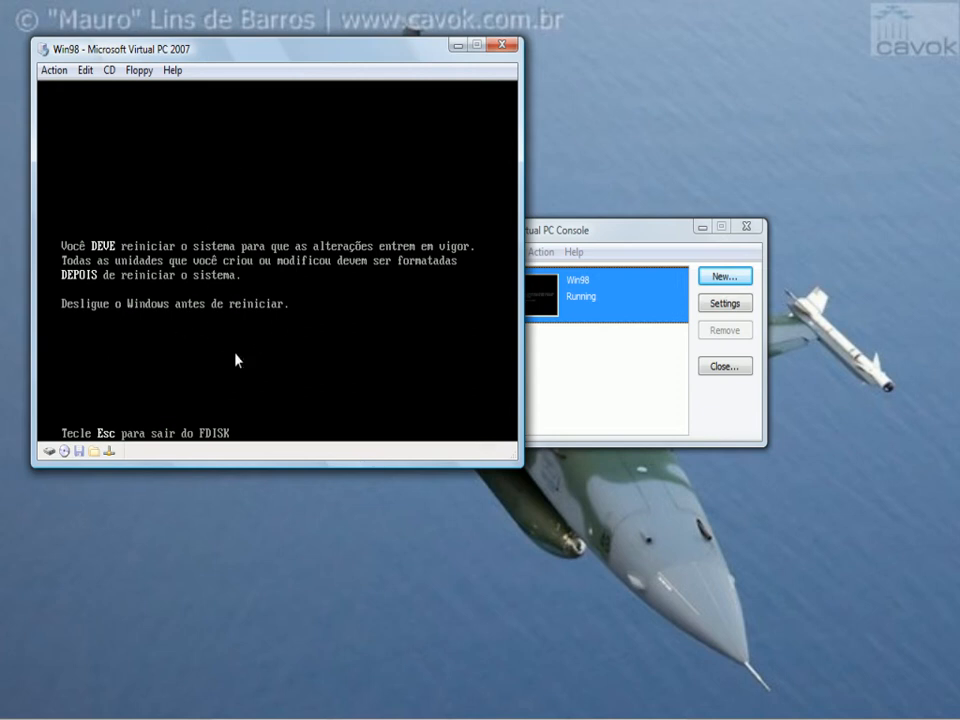
key(Escape)
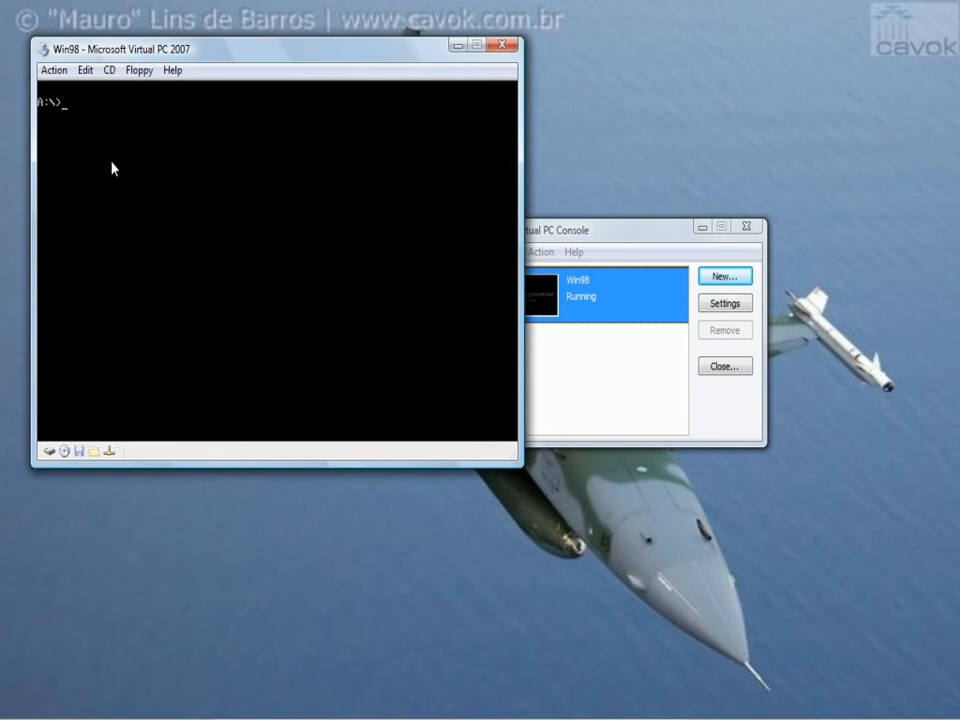
click(55, 70)
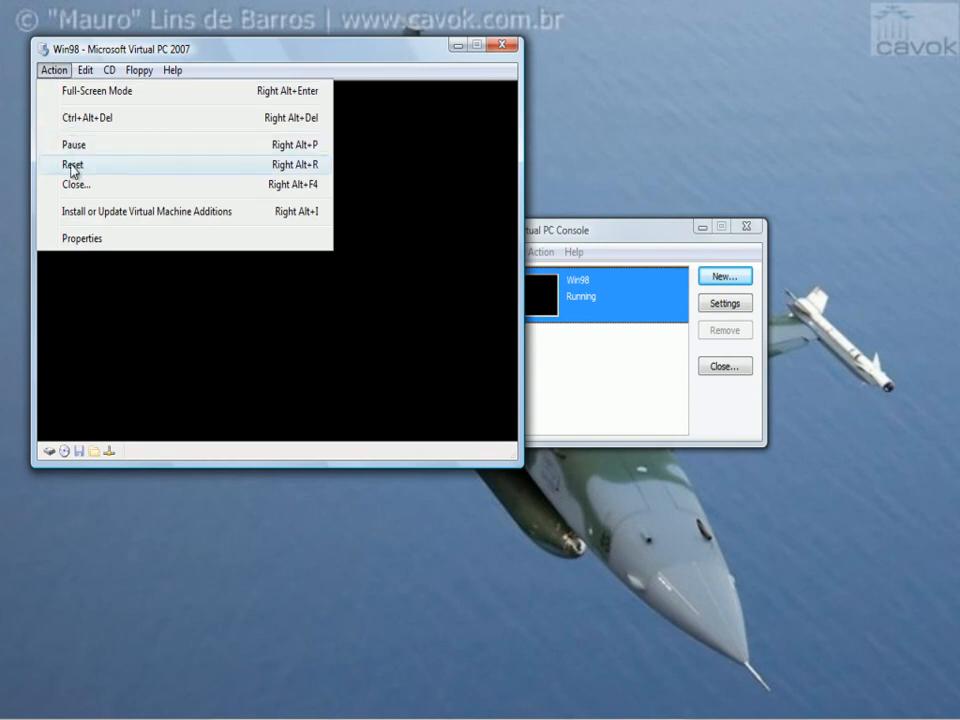
click(71, 166)
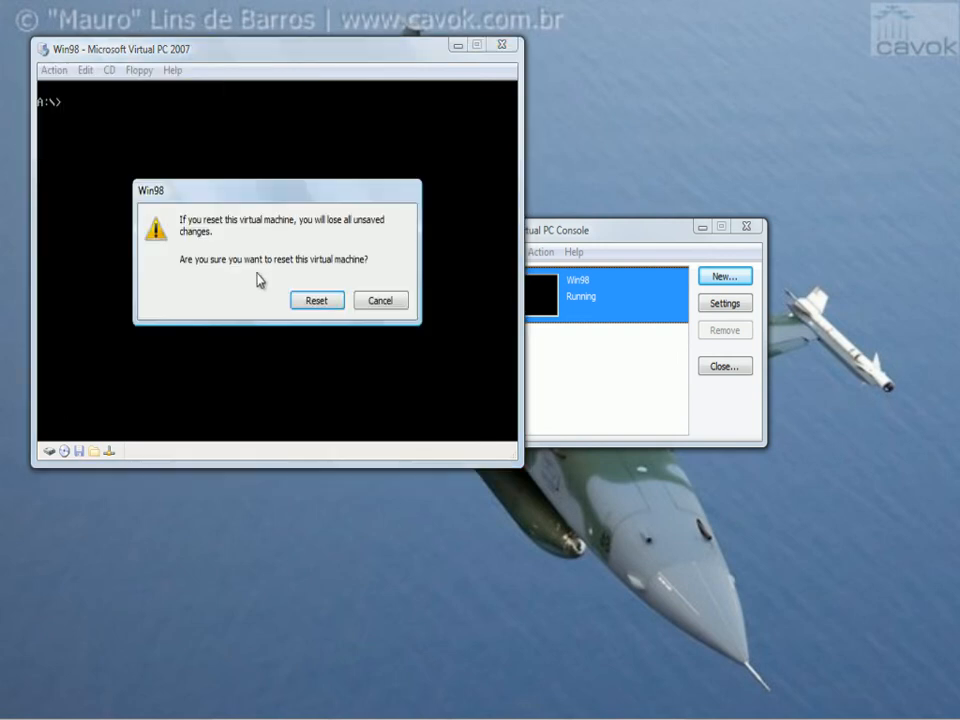
click(313, 302)
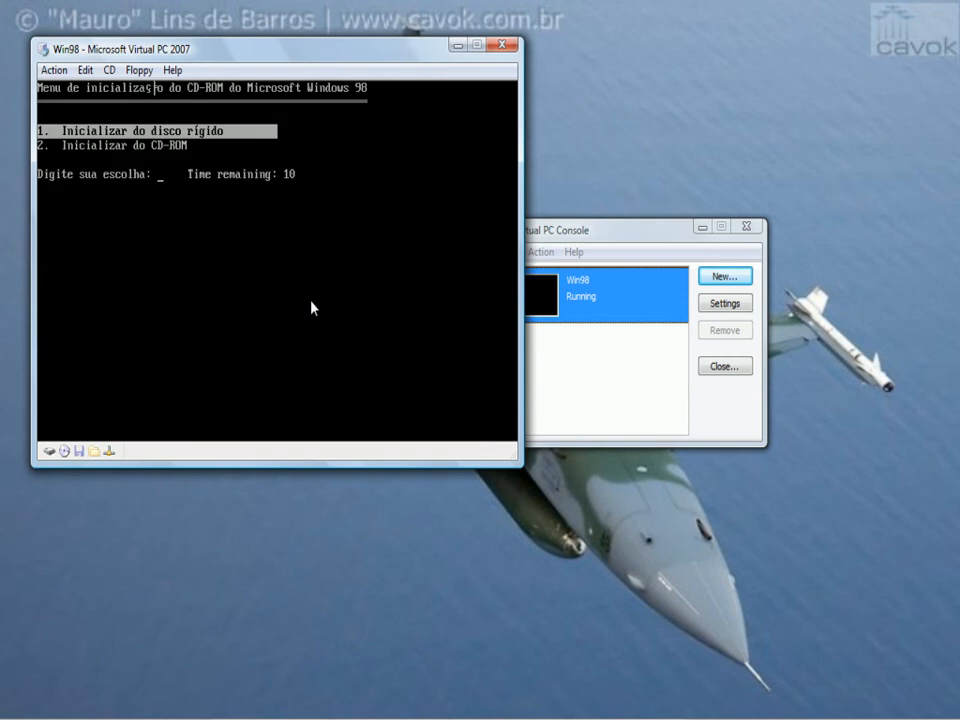
- Boot the virtual machine from the CD-ROM and start the computer with CD-ROM support
key(Down)
key(Up)
key(Down)
key(Up)
key(Down)
key(Up)
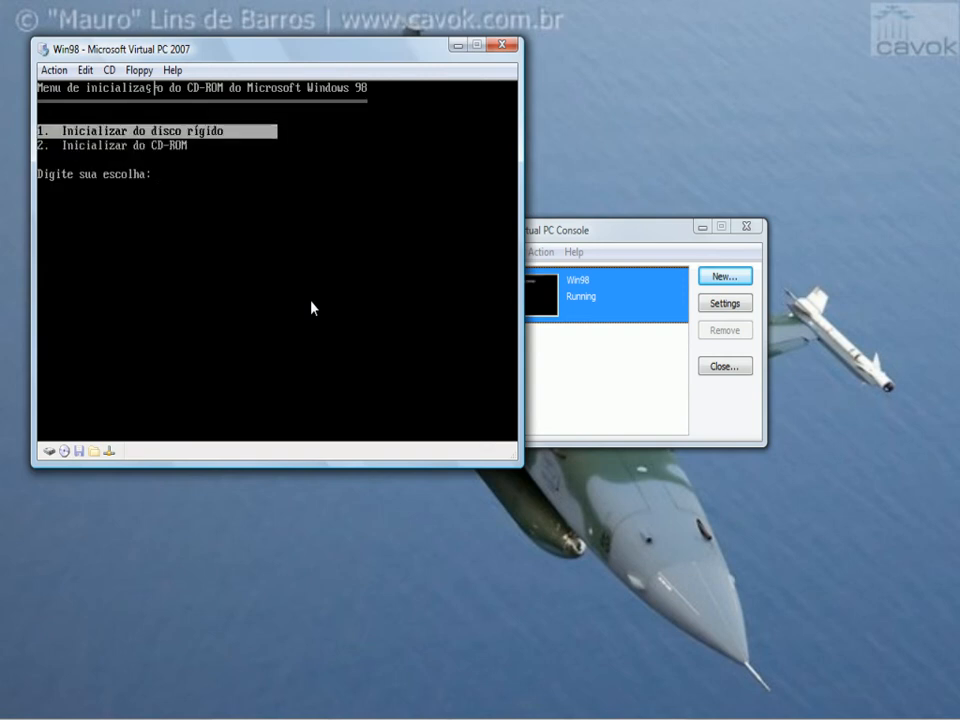
key(Down)
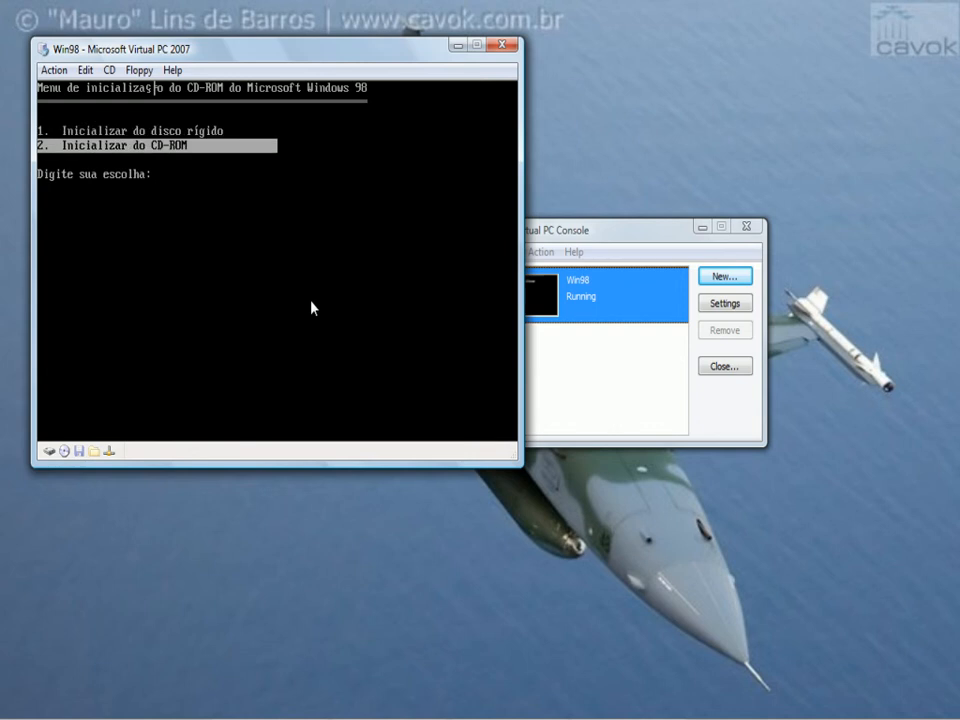
key(Up)
key(Down)
key(Up)
key(Down)
key(Return)
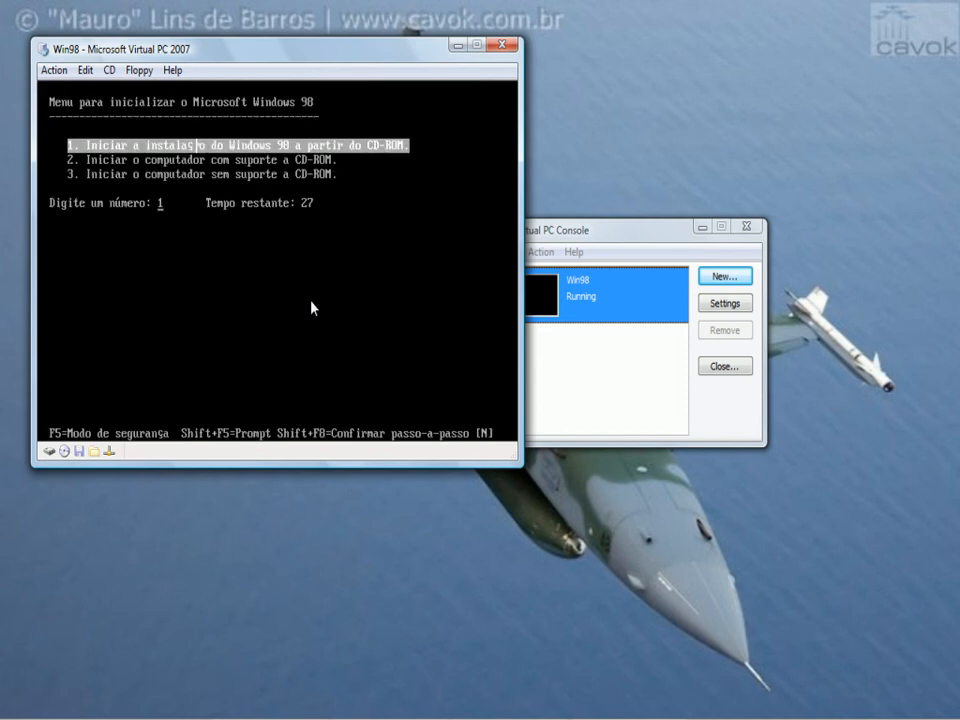
key(Down)
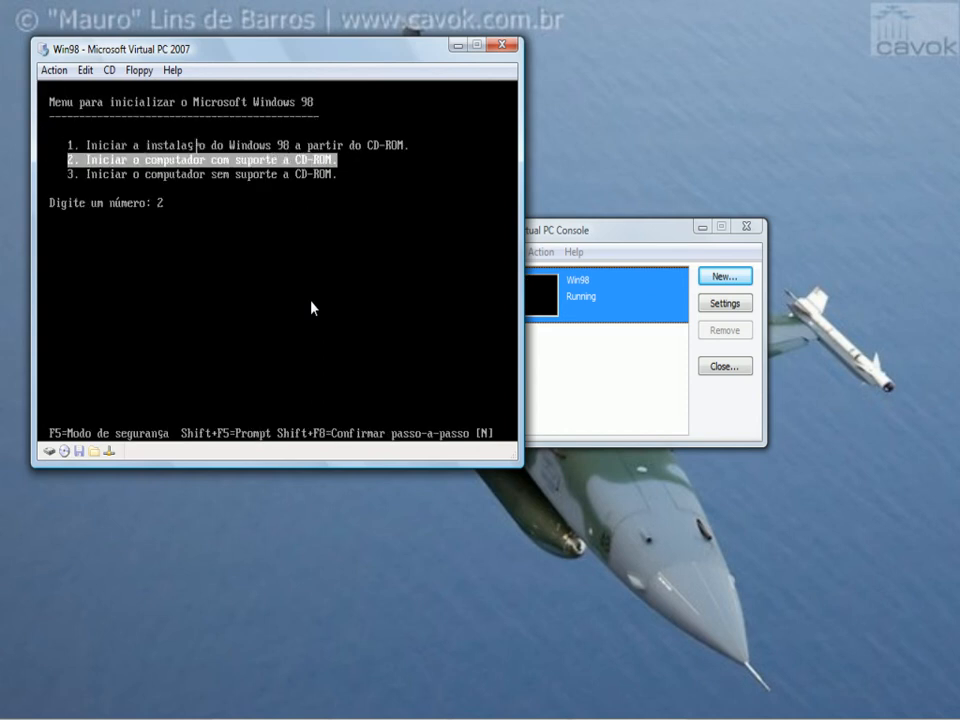
key(Return)
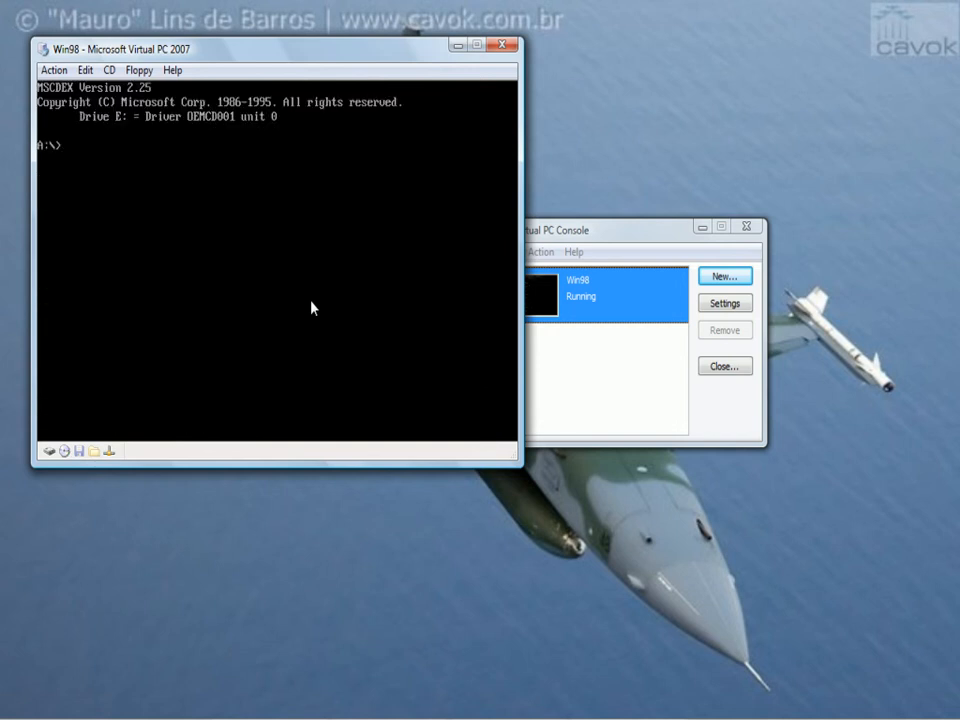
- List drive A in wide format, and try to list drive C, answering each read error with Fail
text(DIR/W)
key(Return)
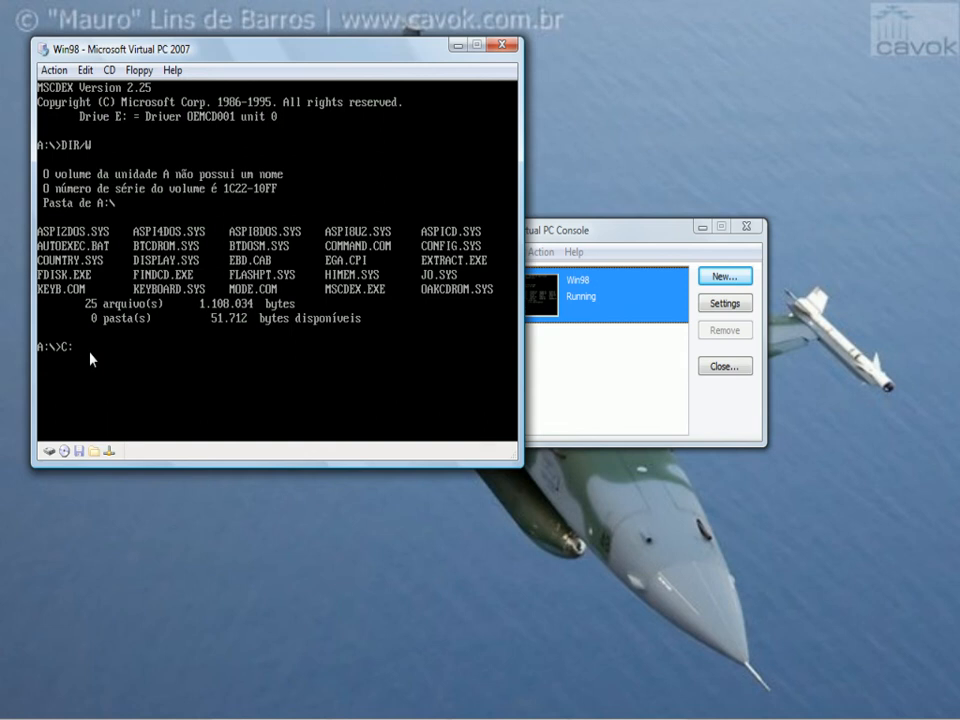
key(Return)
text(DIR)
key(Return)
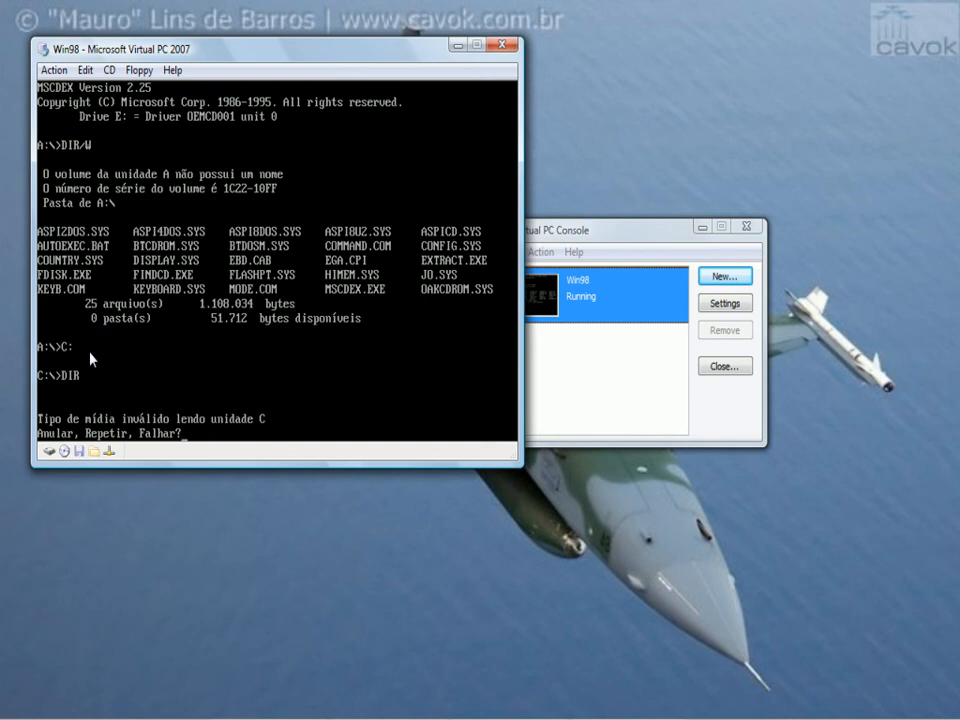
text(F)
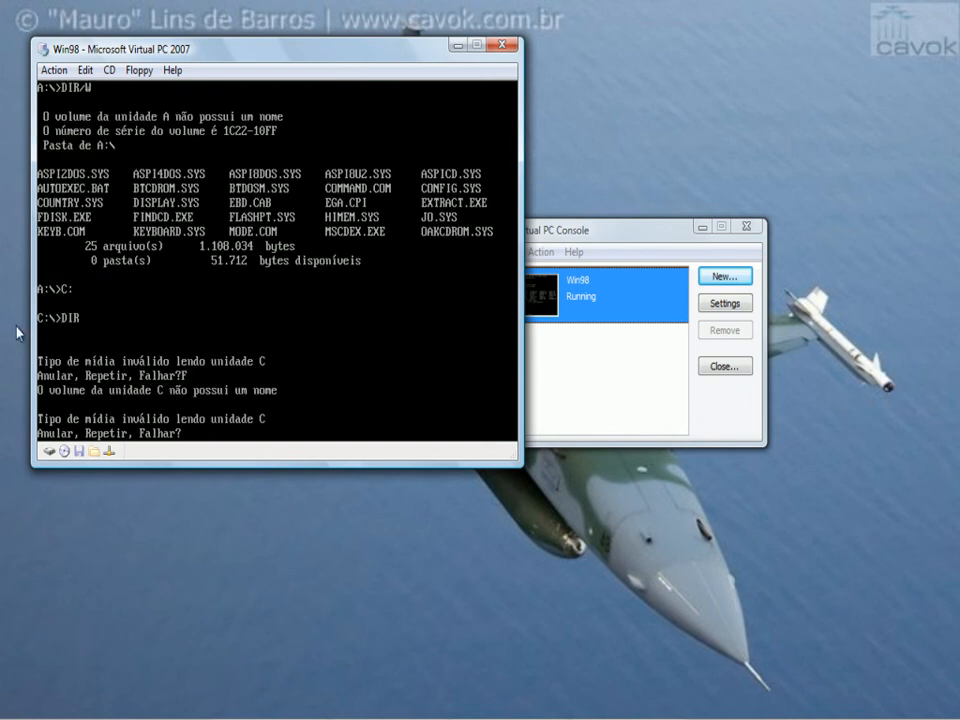
text(F)
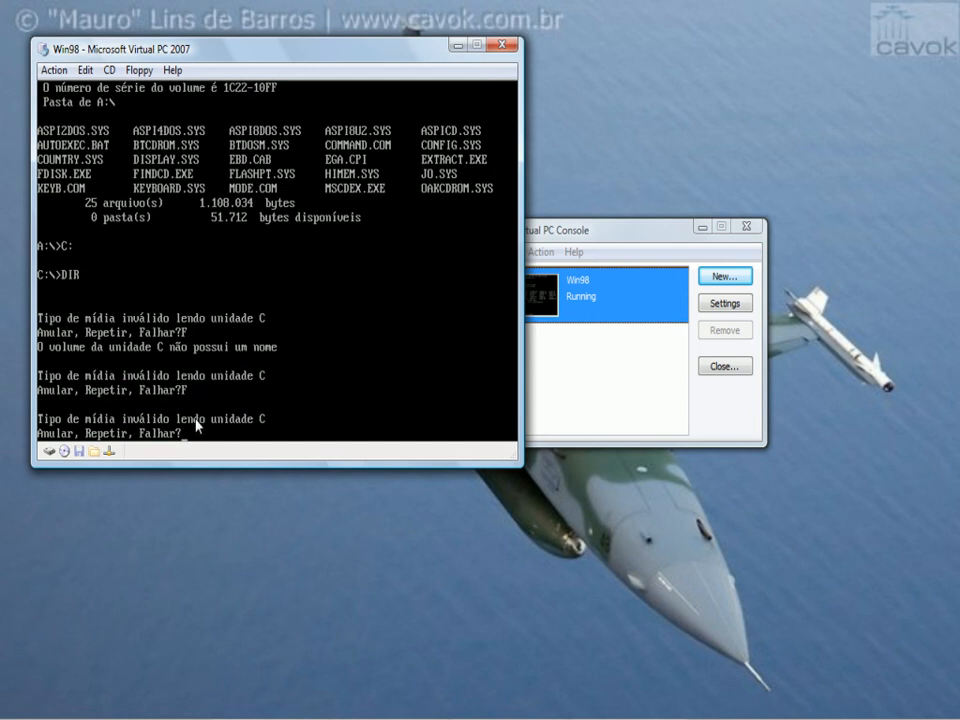
text(F)
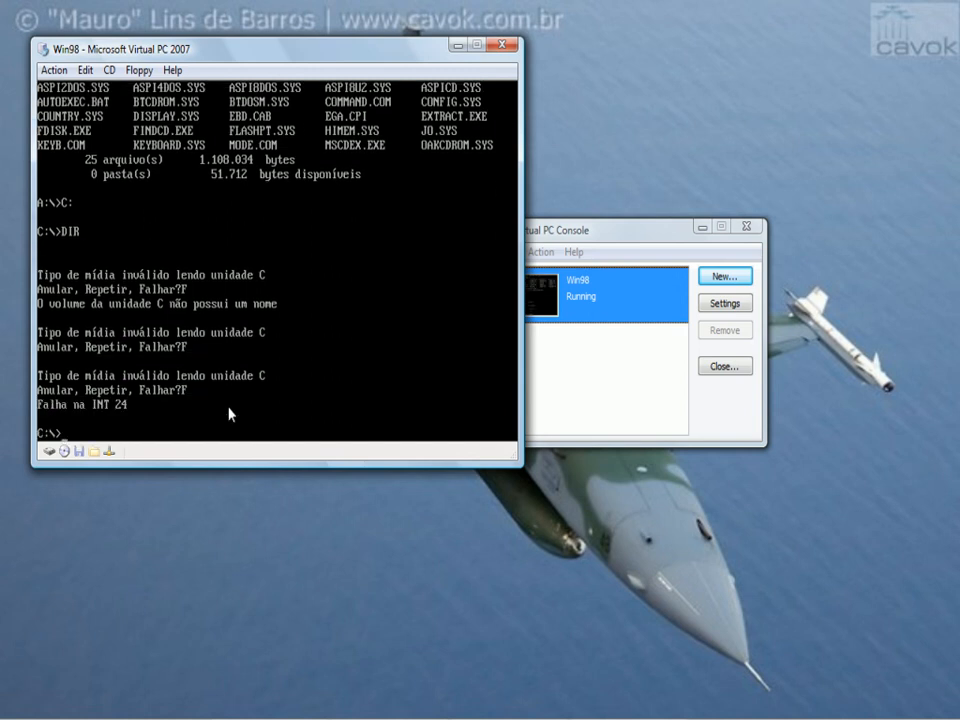
- Try to list the contents of drive D, answering each read error with Fail
text(D:)
key(Return)
text(DIR)
key(Return)
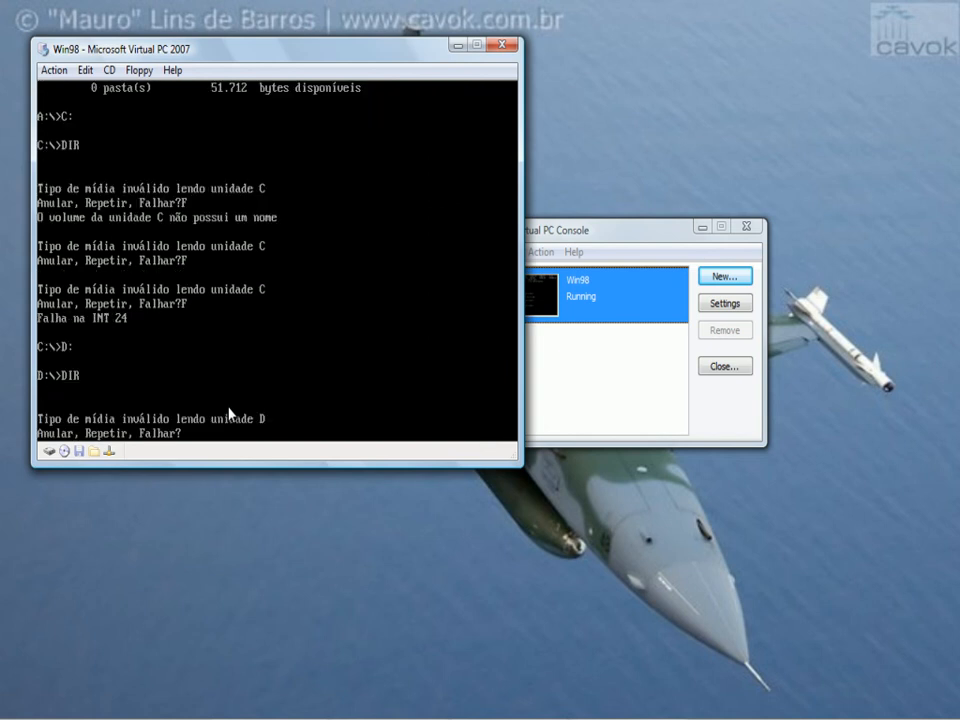
text(F)
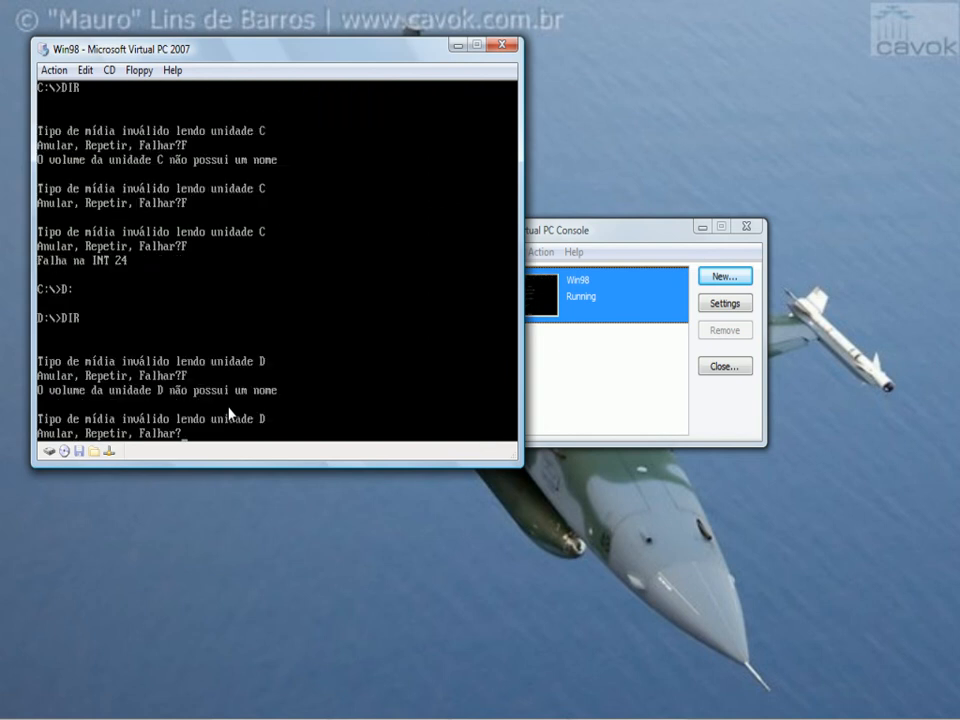
text(F)
text(F)
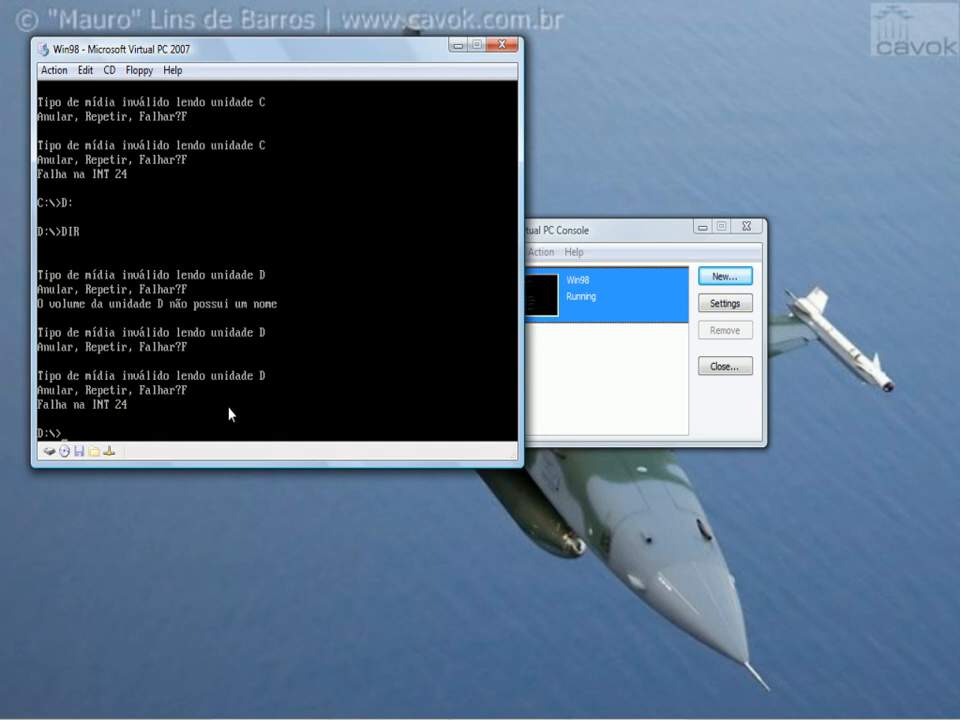
- Switch to drive E and list its contents in wide format
text(E:)
key(Return)
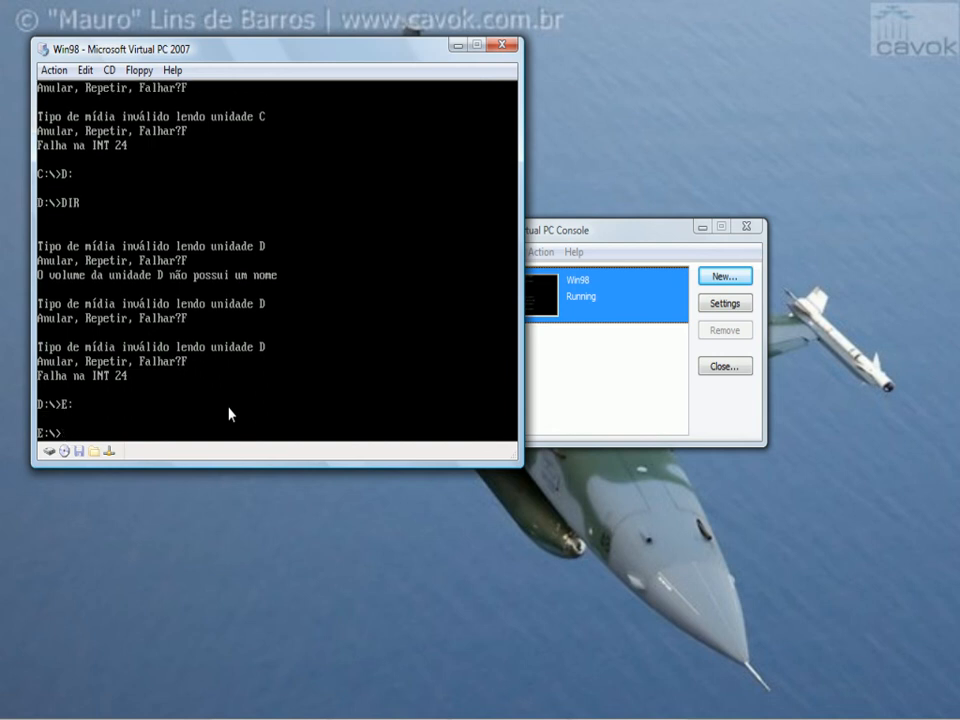
text(DIR)
text(/W)
key(Return)
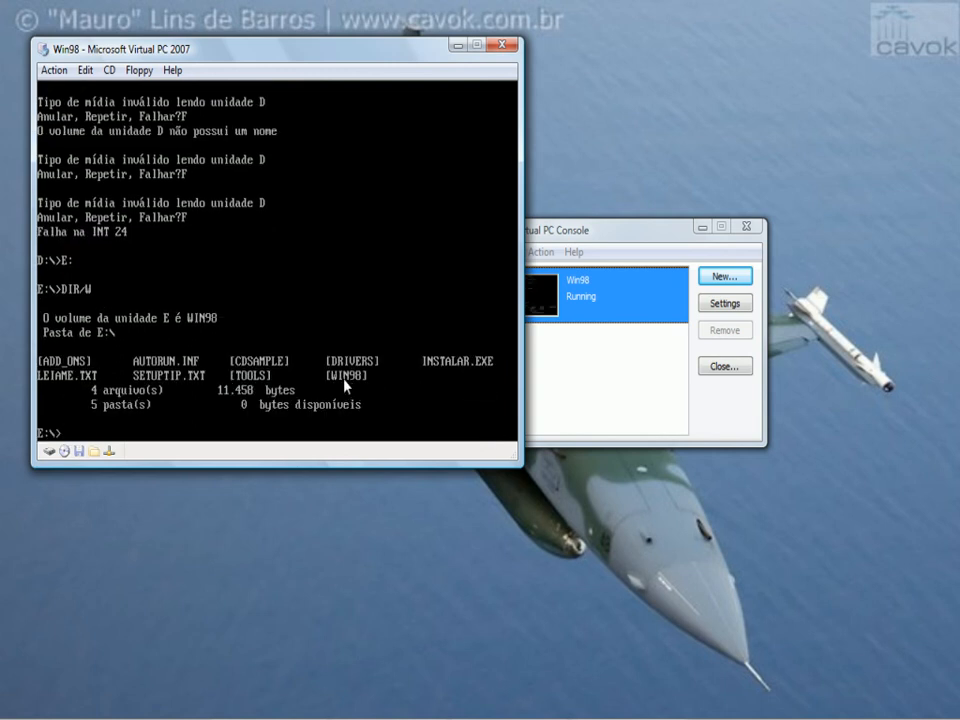
- Change to the WIN98 folder on drive E and list its files in wide format
text(CD WIN98)
key(Return)
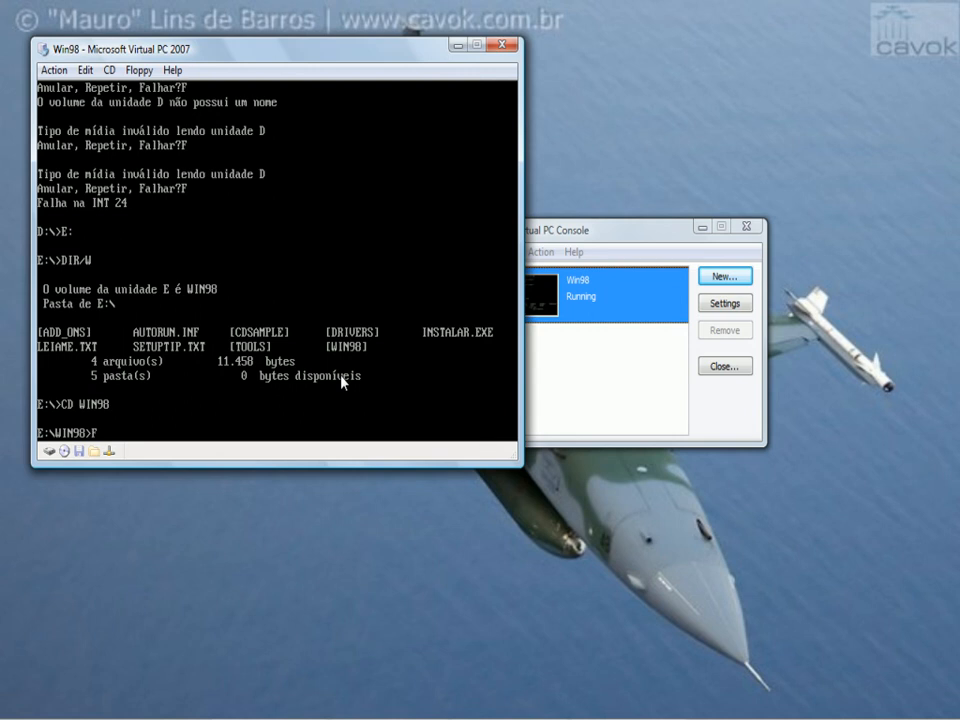
text(DIR/W)
key(Return)
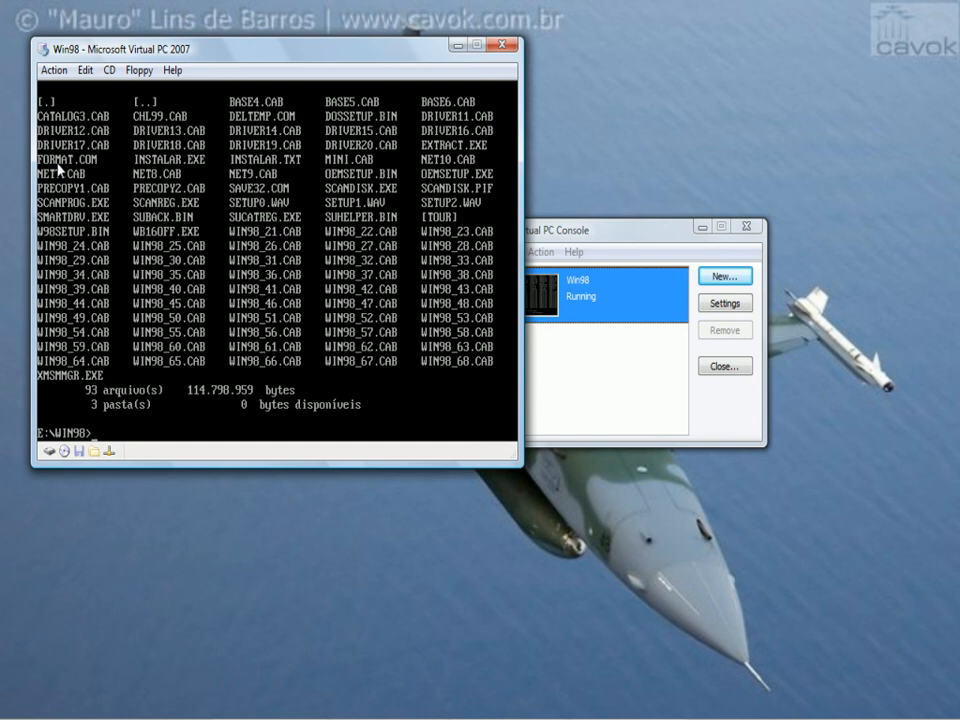
- Start formatting drive C with the FORMAT command, agreeing to erase all its data
text(FORMAT C:)
key(Return)
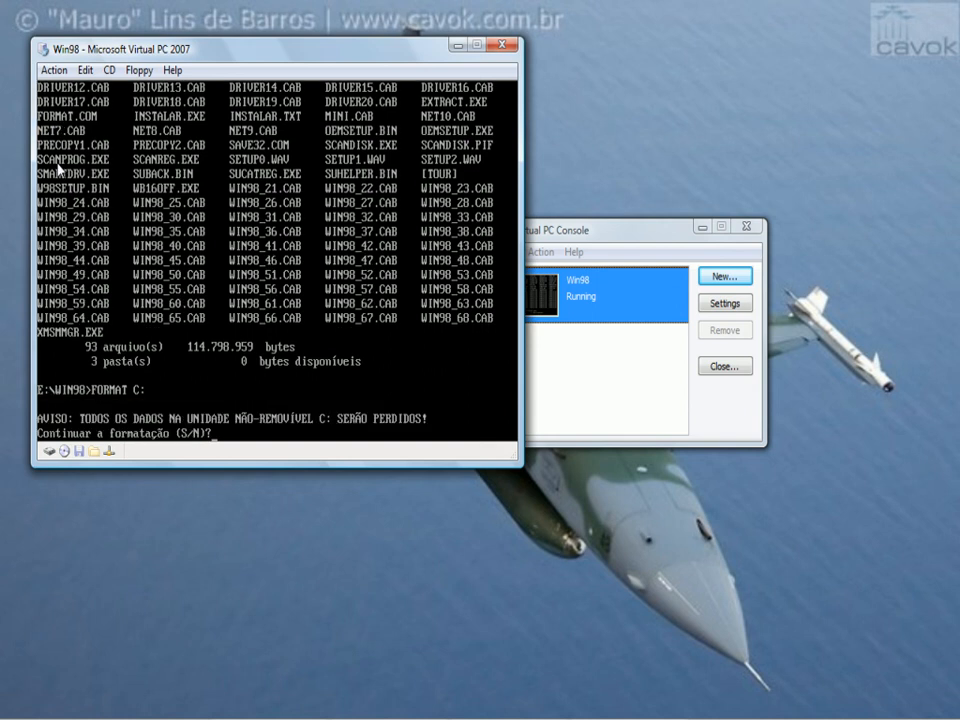
text(S)
key(Return)
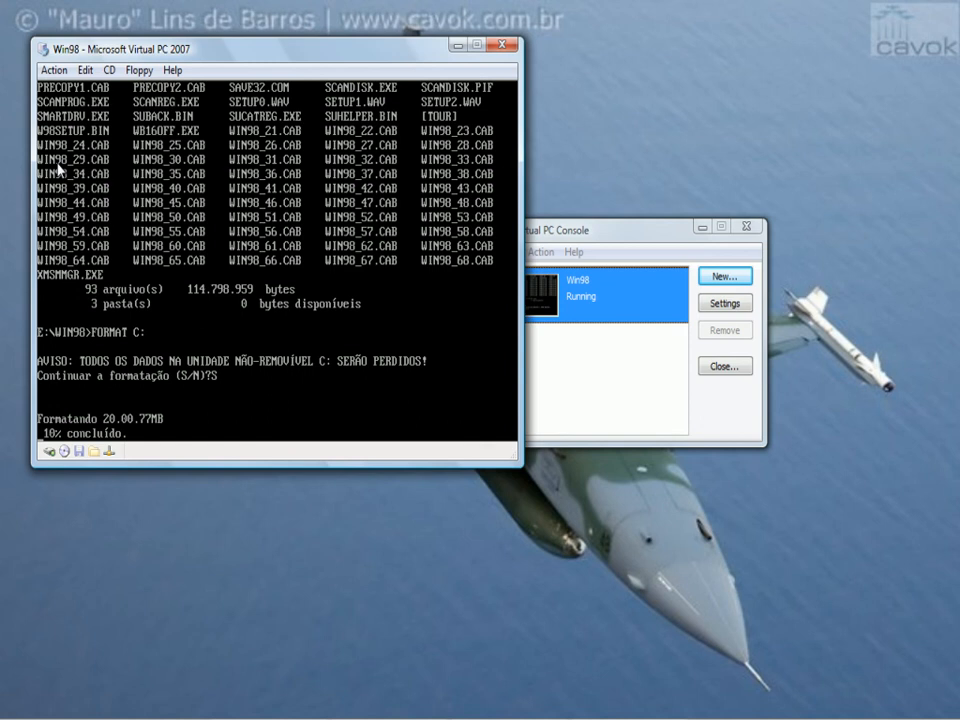
mouse_move(881, 712)
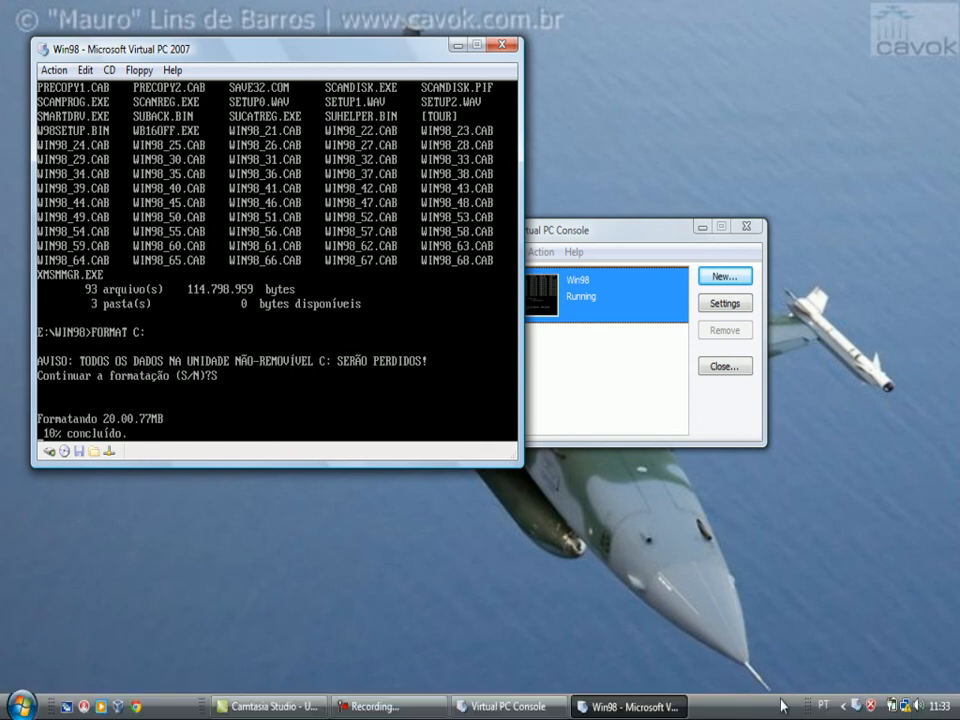
click(398, 708)
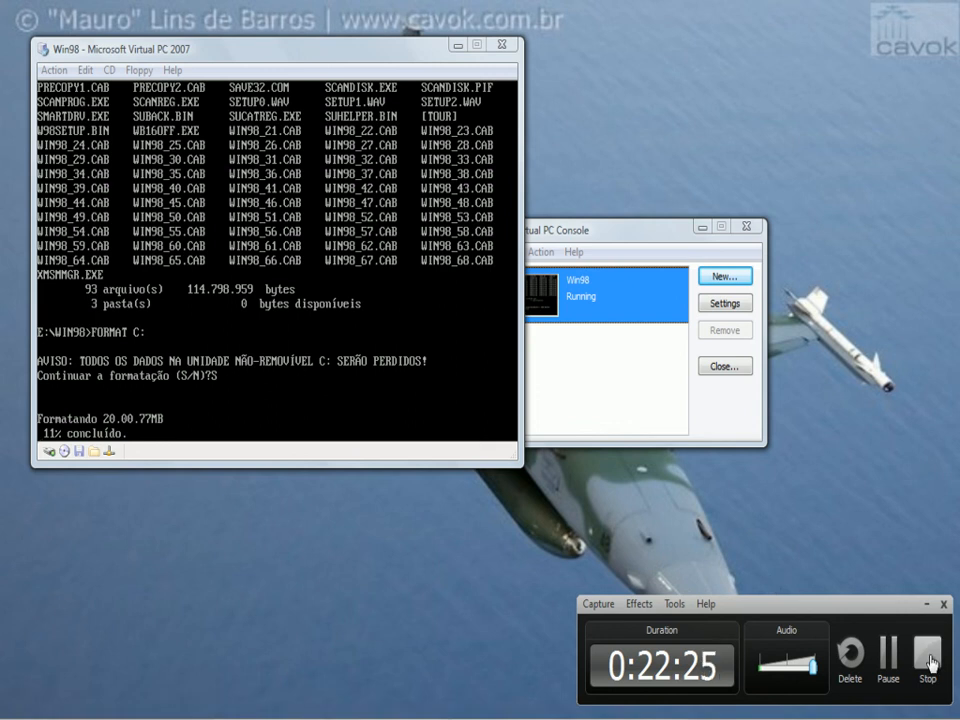